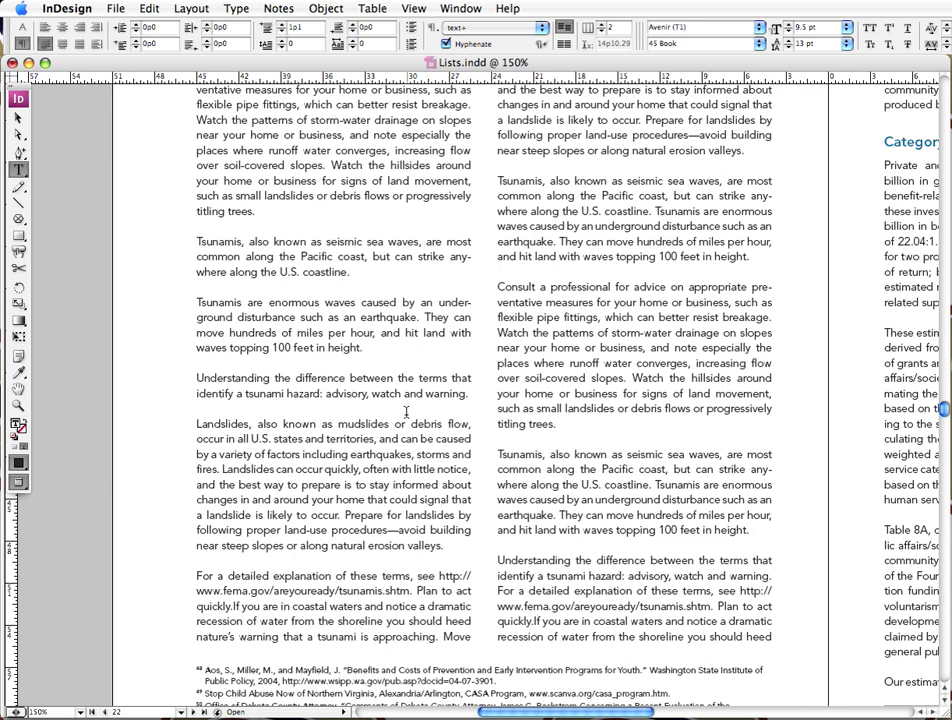
Select the four tsunami and landslide paragraphs and set Left Indent 1p3 and First Line Indent -1p3.
click(406, 413)
scroll(190, 380, left, 2)
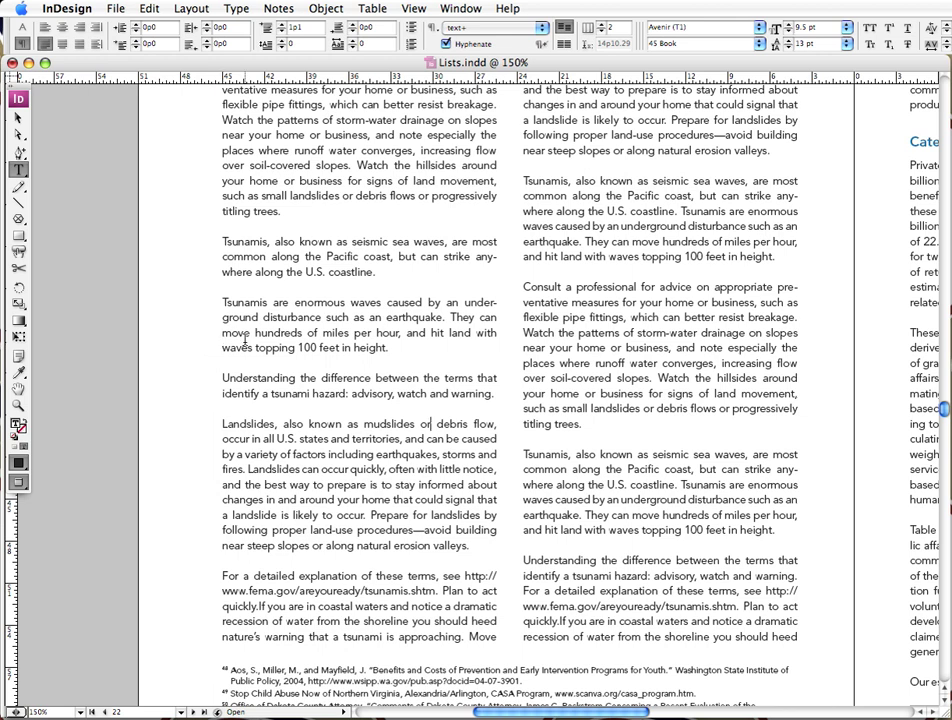
triple_click(255, 244)
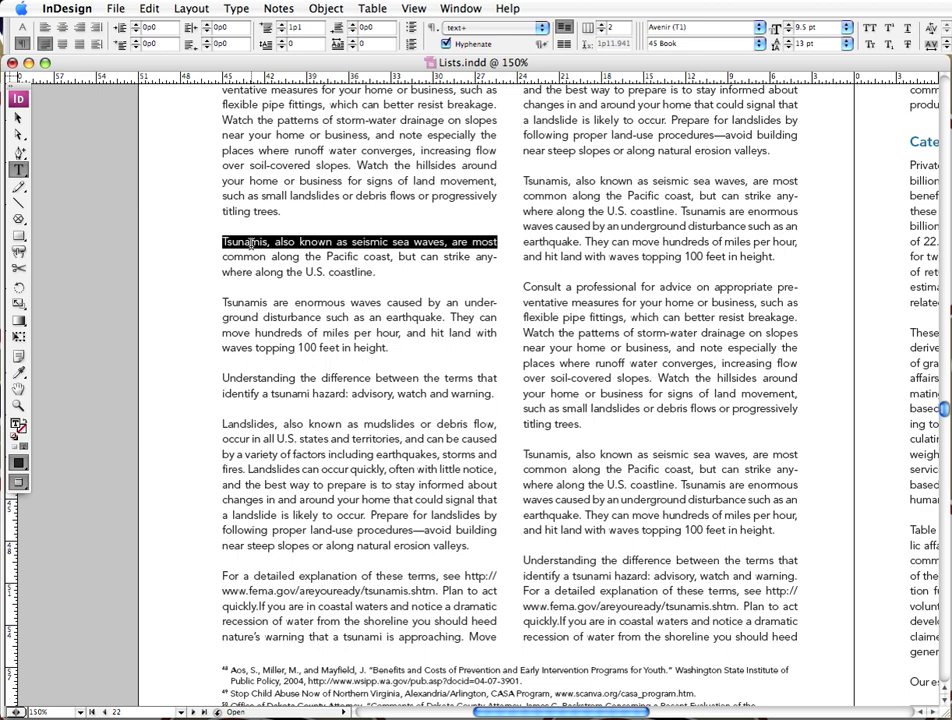
drag(255, 244, 494, 546)
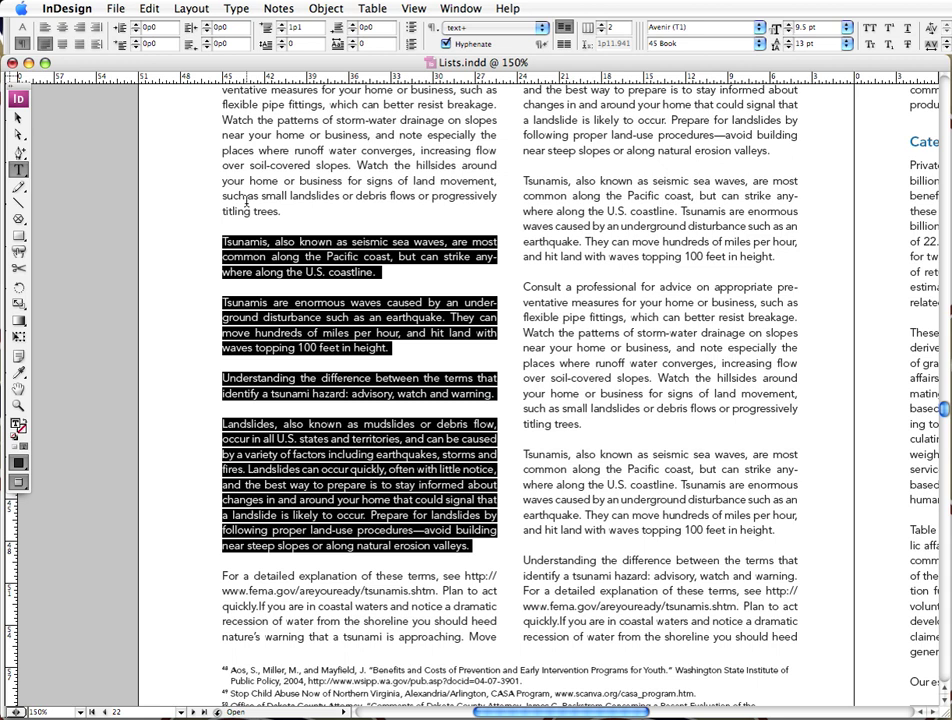
double_click(159, 27)
text(1p3)
key(Return)
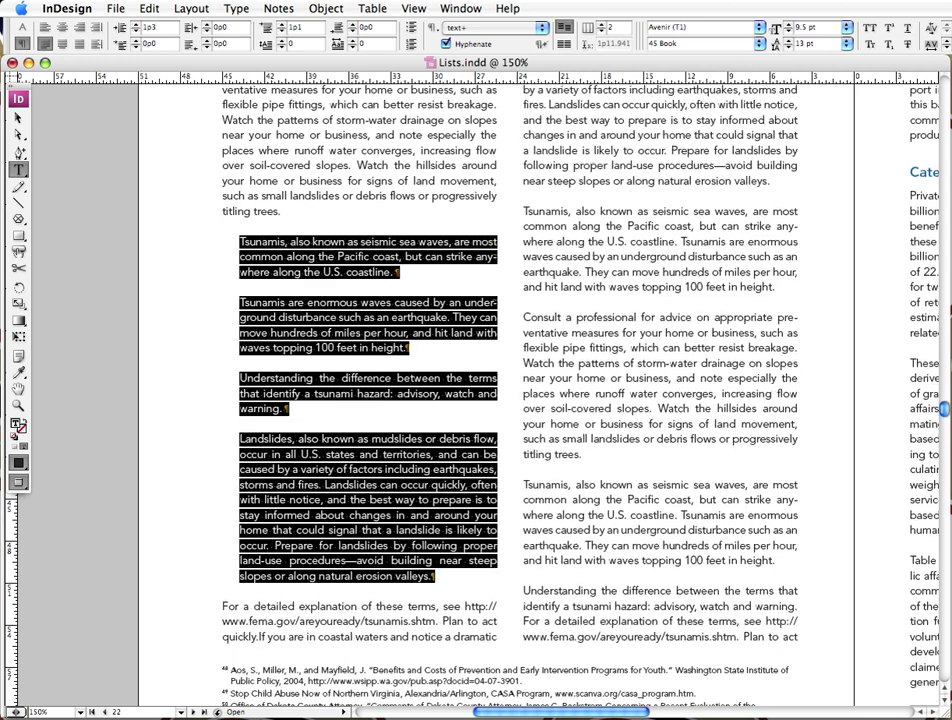
double_click(155, 44)
click(155, 44)
text(-1p3)
key(Return)
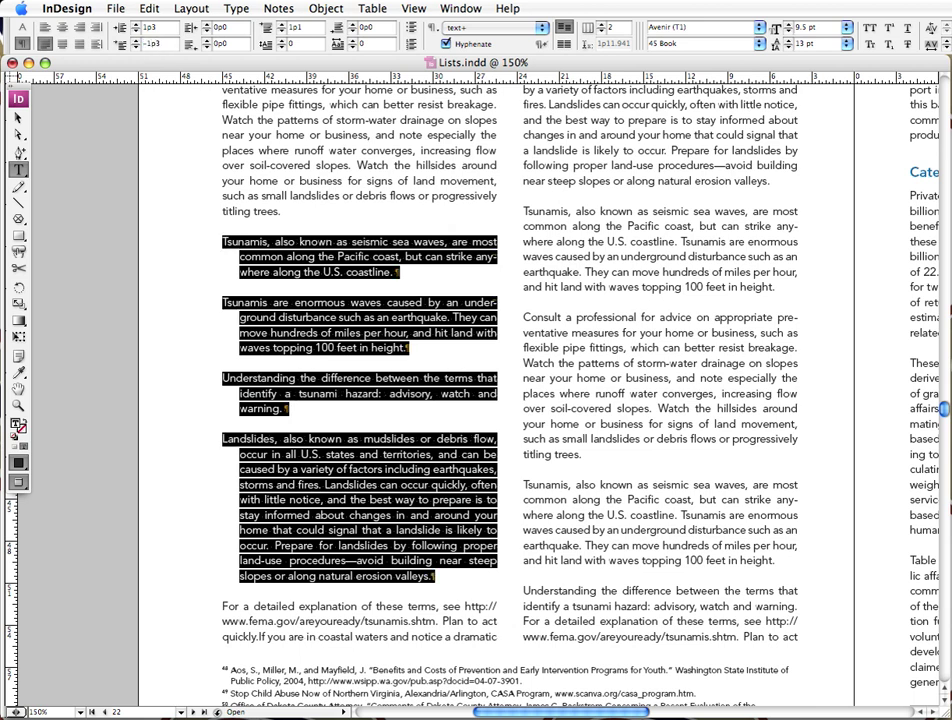
Insert a bullet and tab at the start of the first two Tsunamis paragraphs.
click(225, 244)
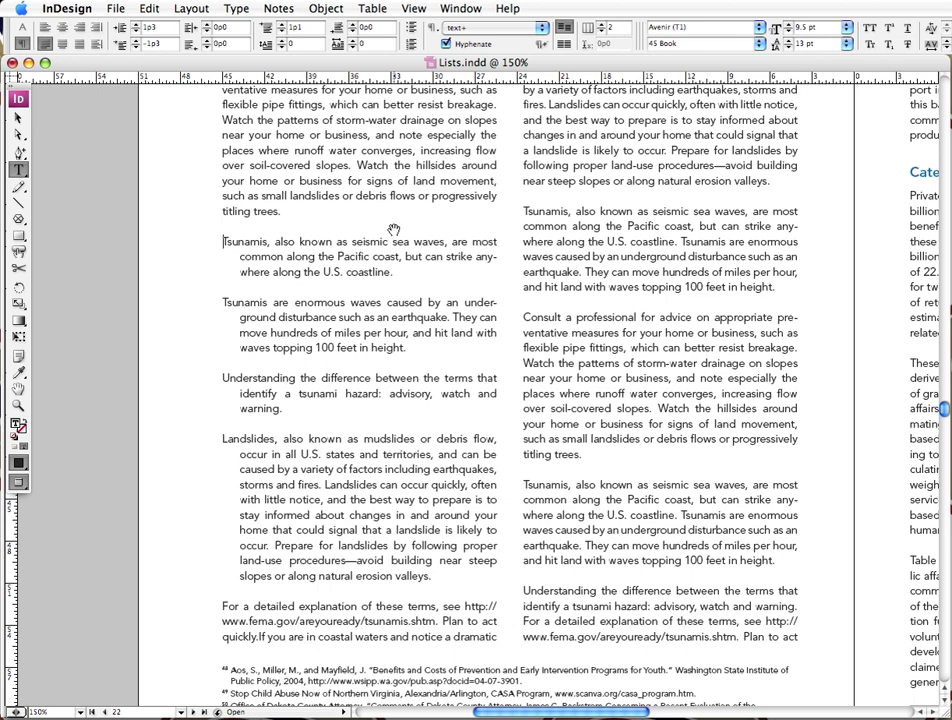
text(•)
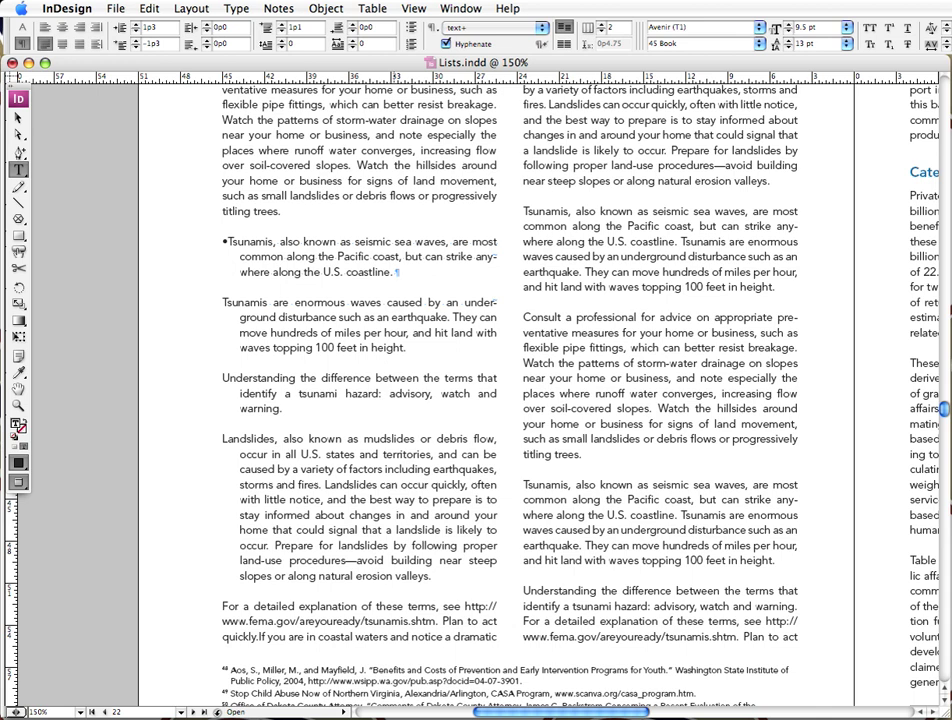
key(Tab)
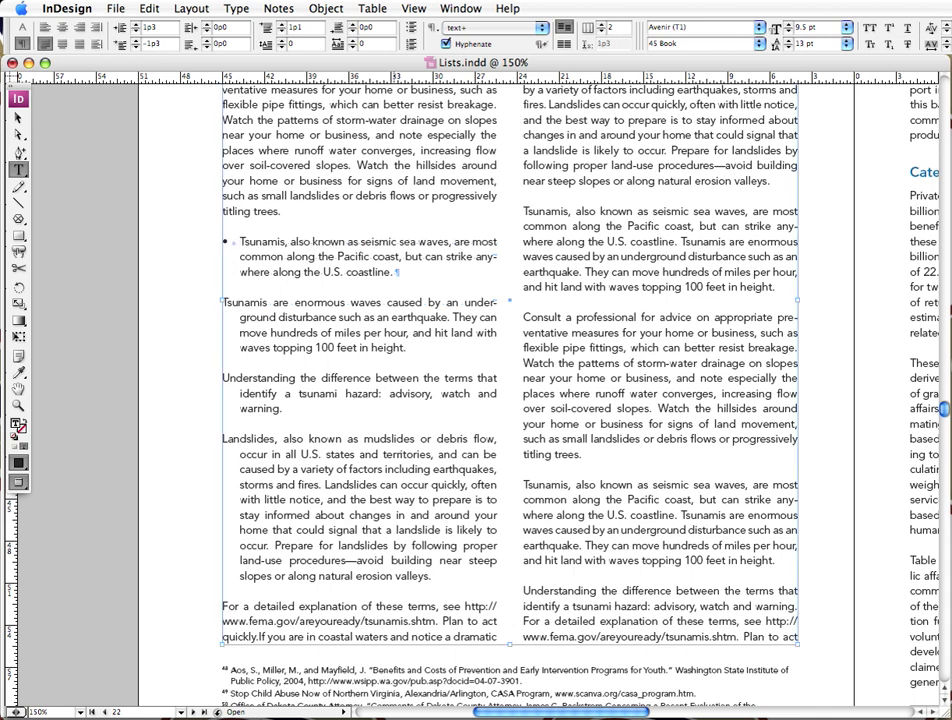
key(super+alt+i)
click(223, 302)
text(•)
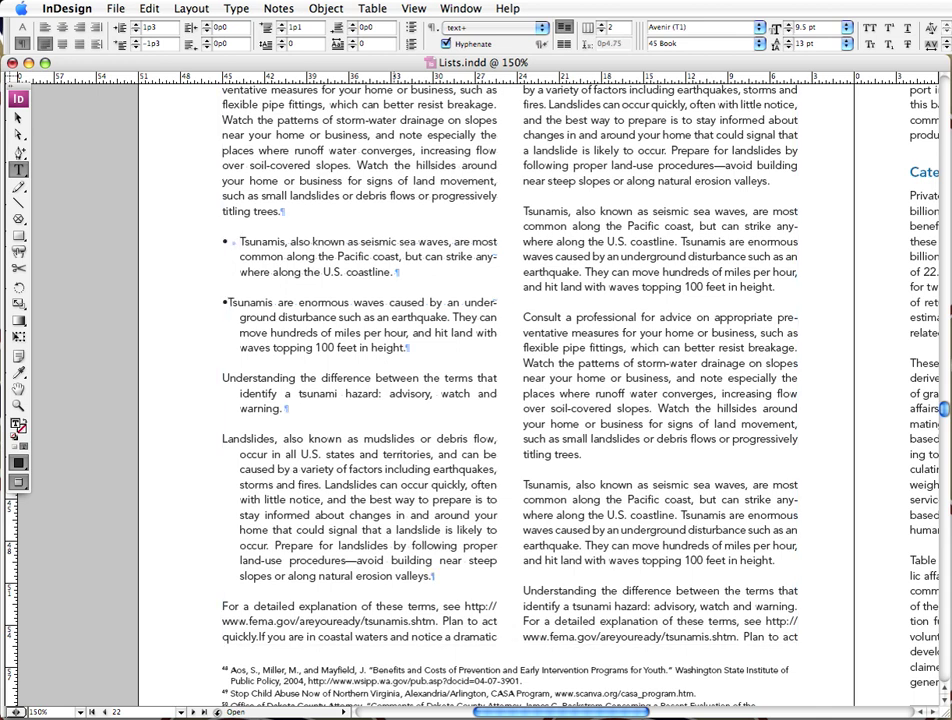
key(Tab)
Insert a bullet and tab before the third paragraph and the Landslides paragraph.
text(•)
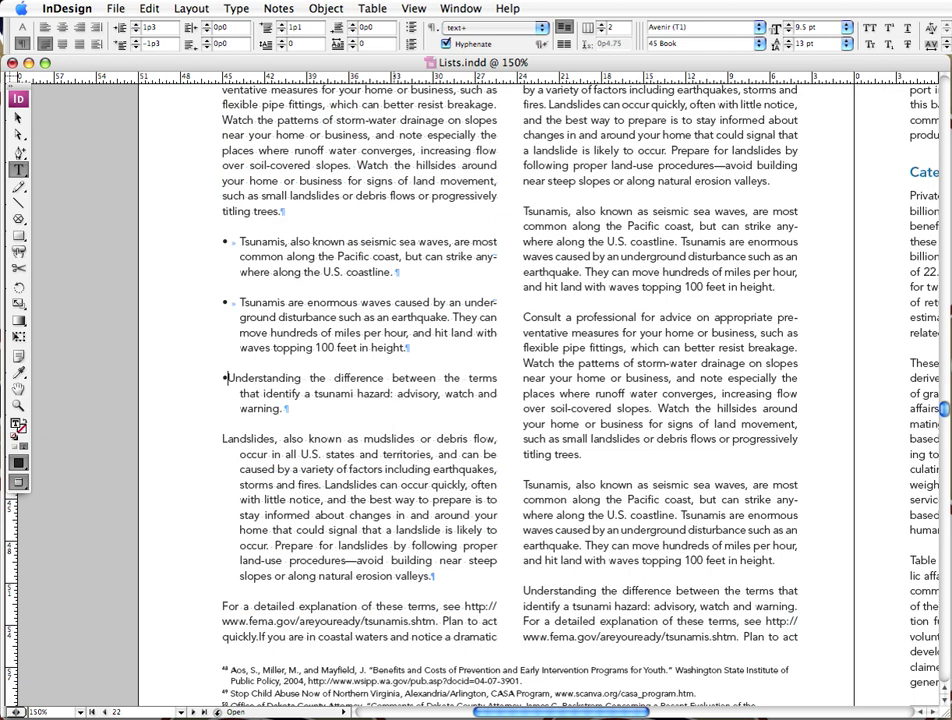
key(Tab)
click(223, 438)
key(super+h)
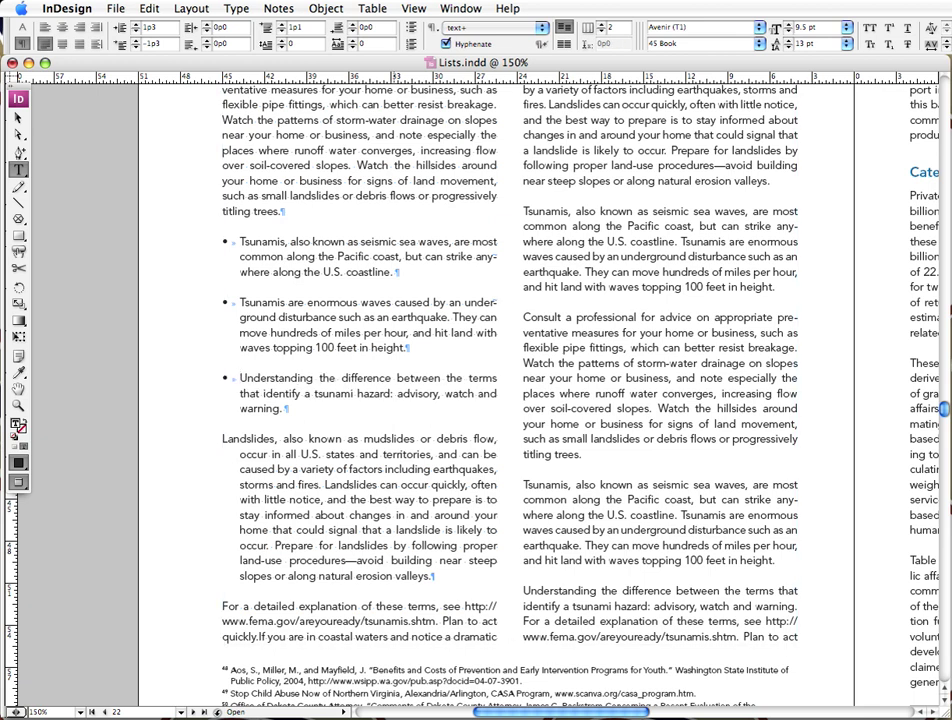
text(•)
key(Tab)
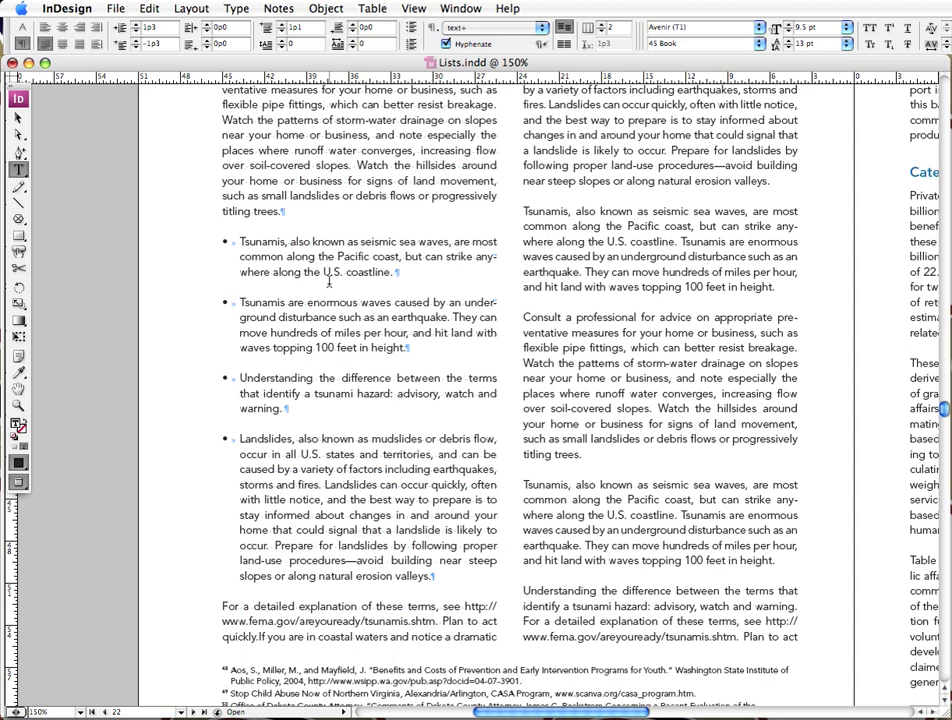
Remove the typed bullets and indents, returning the four paragraphs to plain unindented text.
key(shift+Up)
key(shift+Up)
key(shift+Up)
key(super+shift+alt+b)
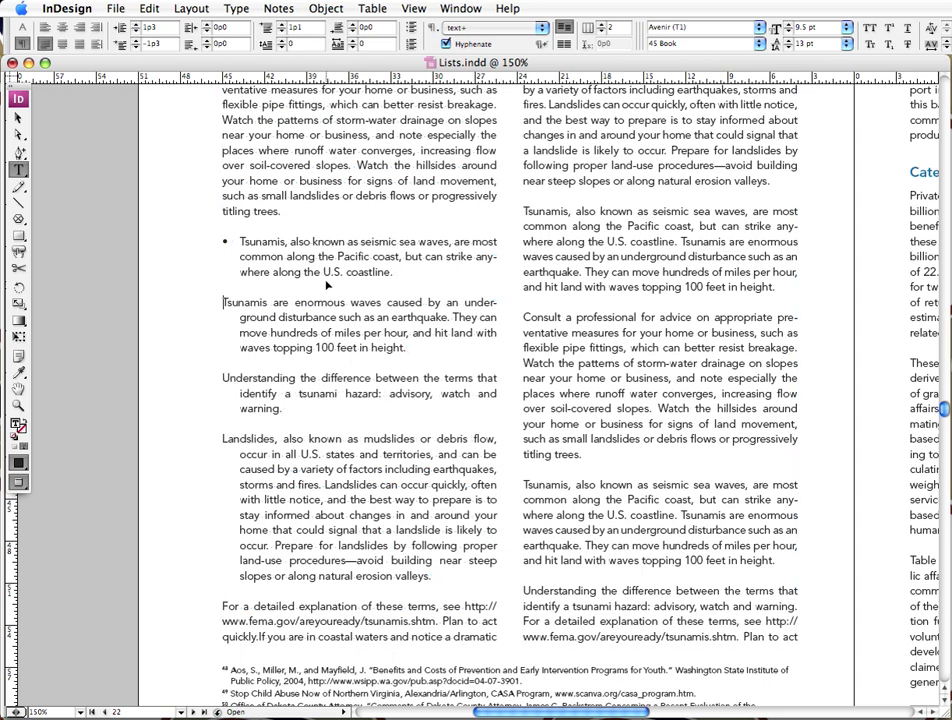
key(shift+Up)
key(super+shift+alt+b)
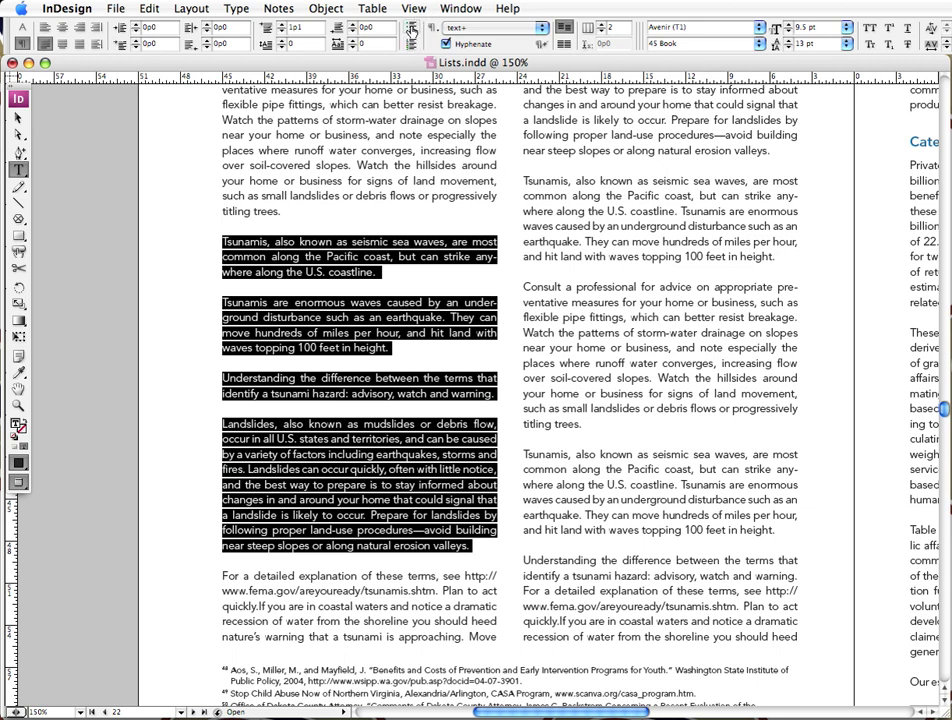
Try the Bulleted List button on the paragraphs, then undo the automatic bullets.
click(411, 30)
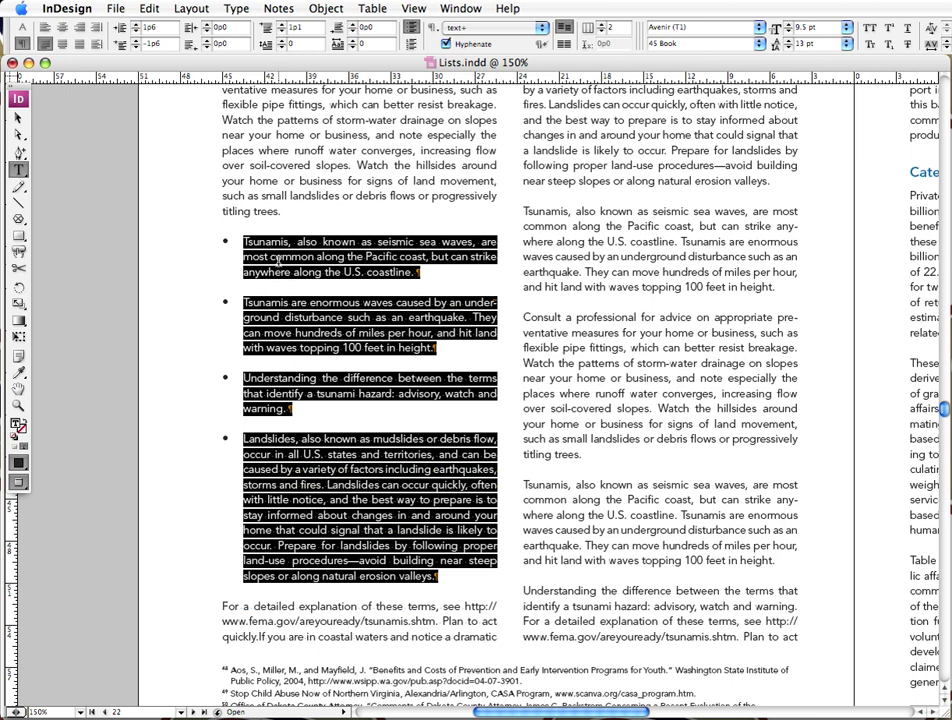
click(281, 256)
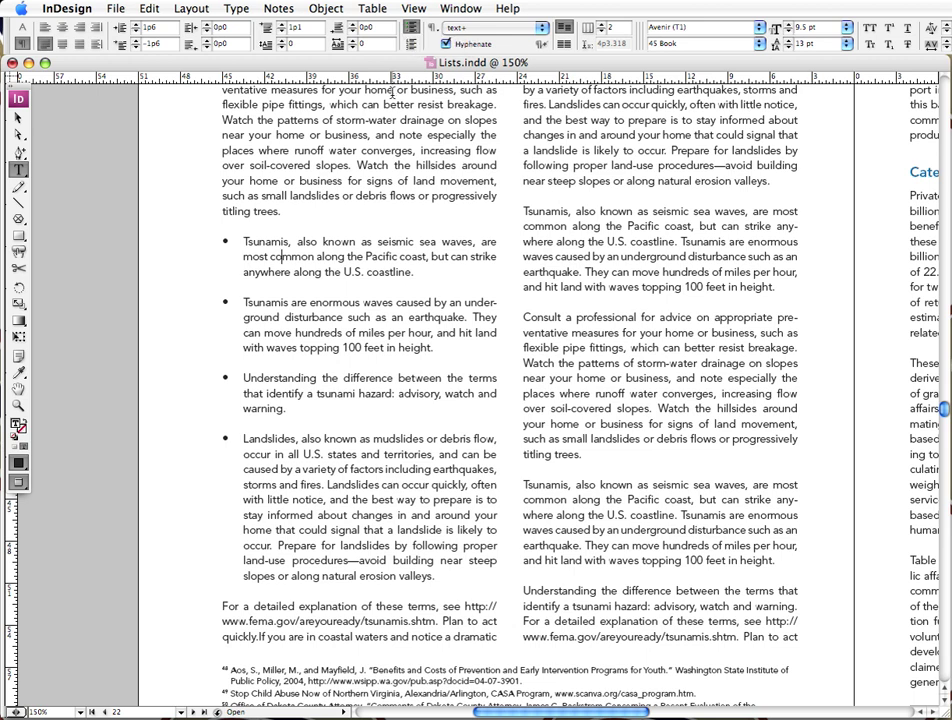
key(super+z)
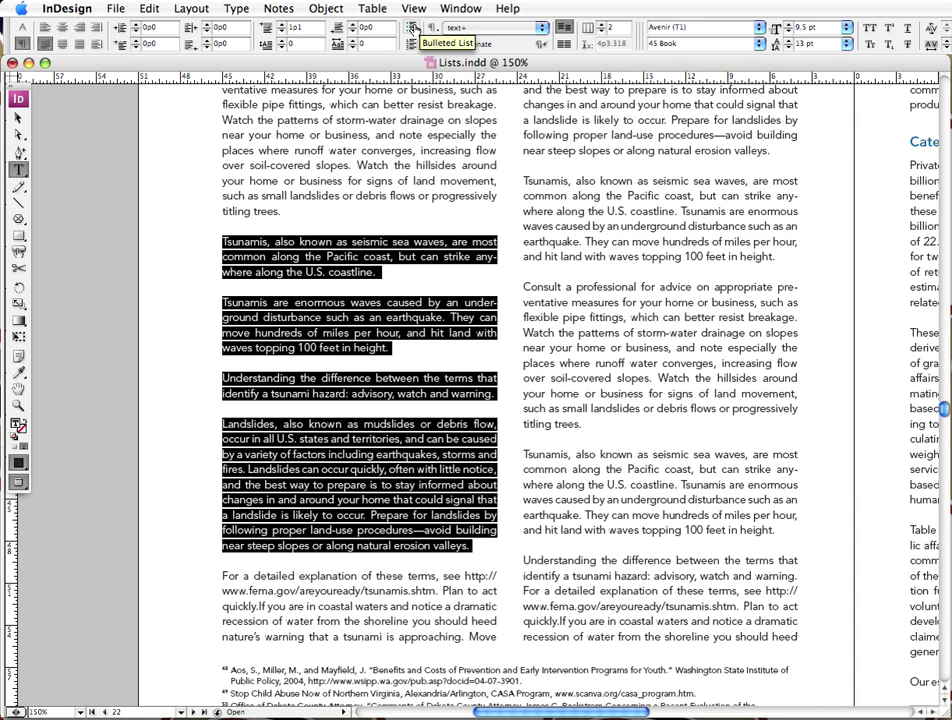
In Bullets and Numbering, set List Type to Bullets, previewing asterisk, fleuron, then checkmark bullets.
alt+click(412, 29)
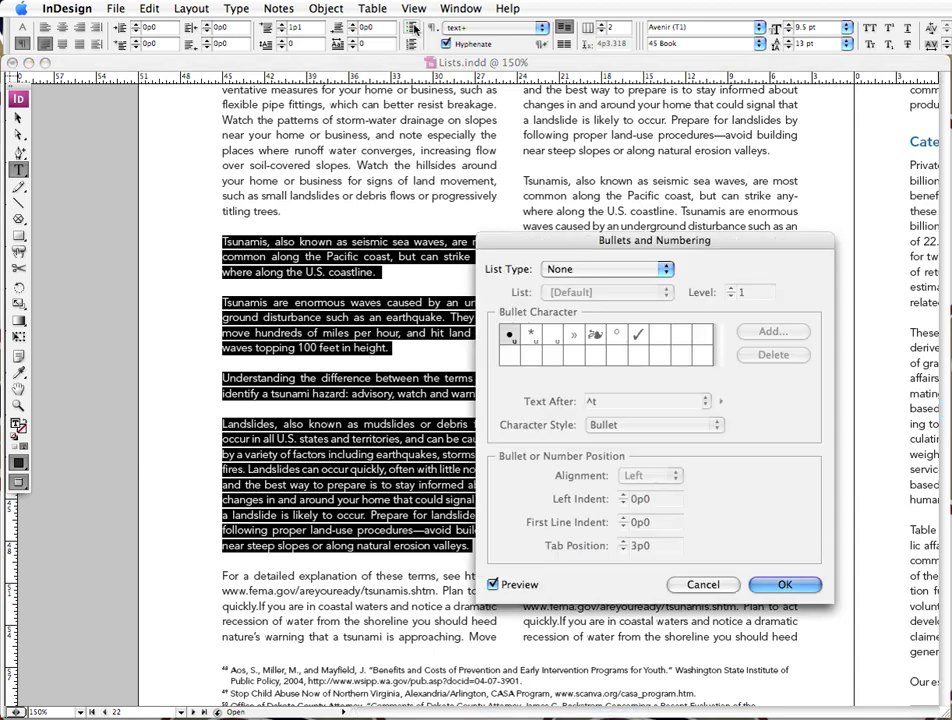
drag(554, 248, 540, 124)
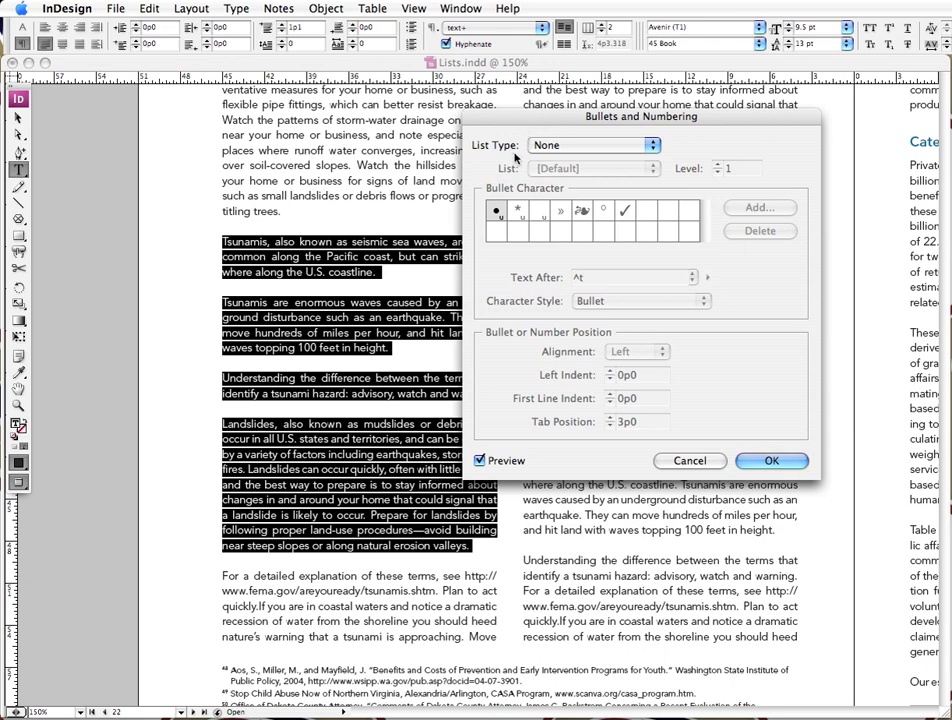
click(549, 150)
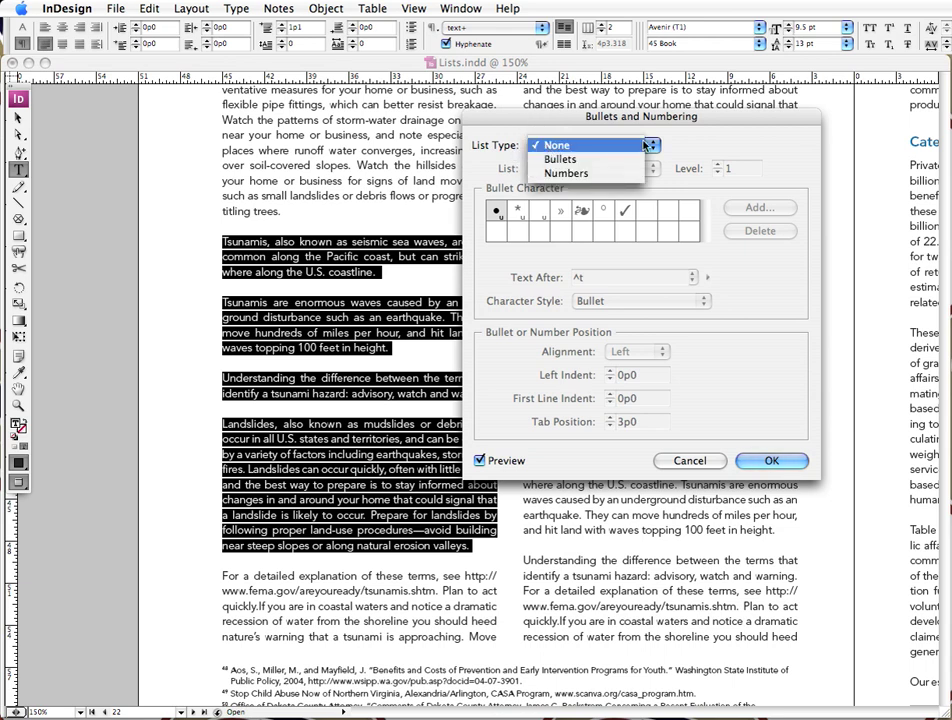
click(570, 160)
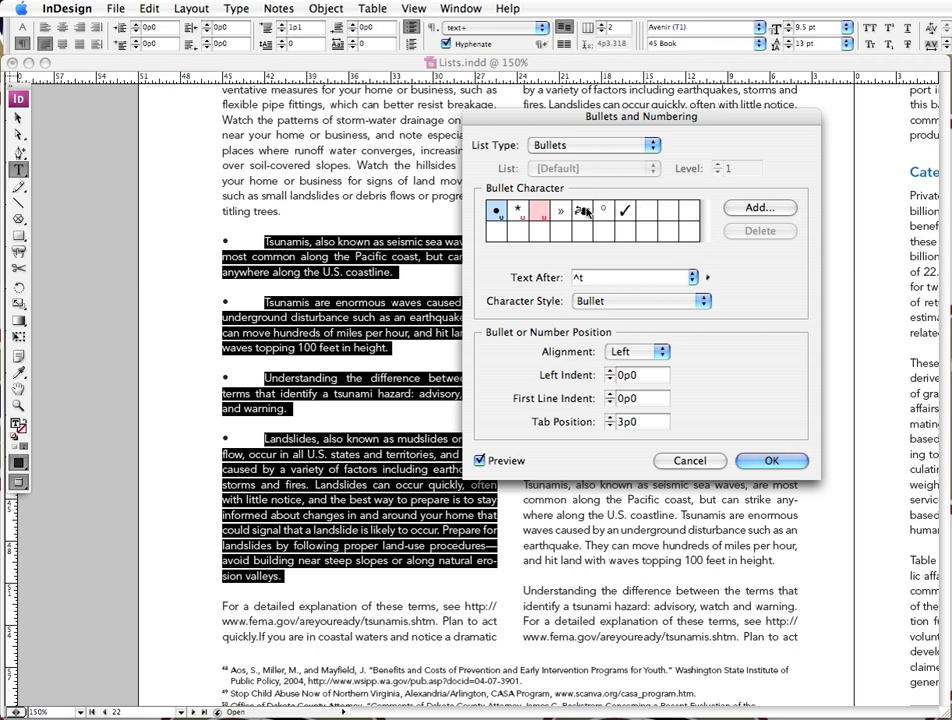
click(518, 211)
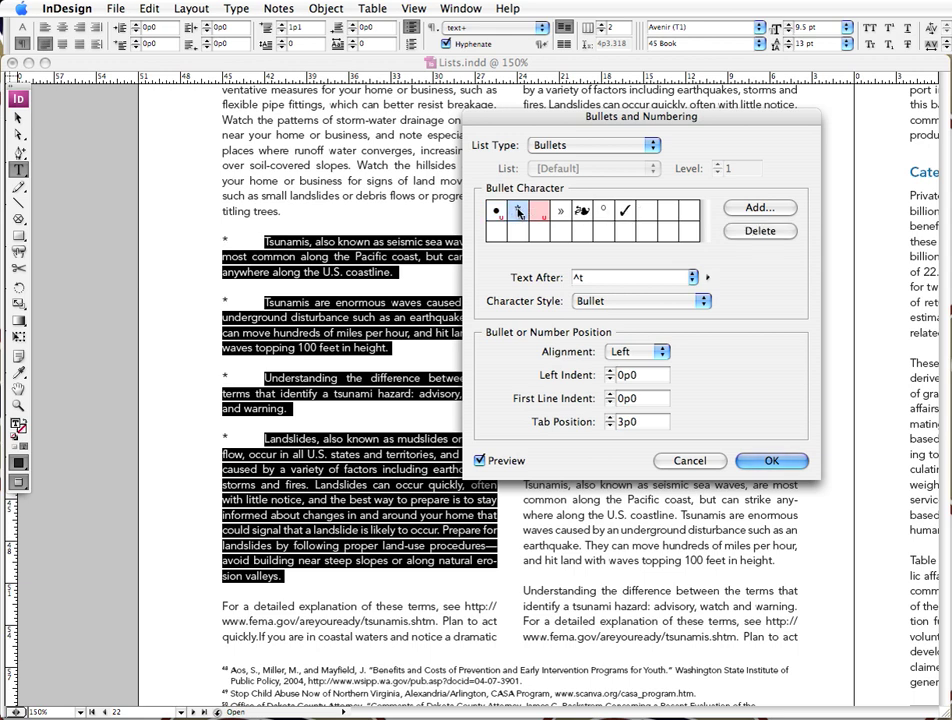
click(582, 213)
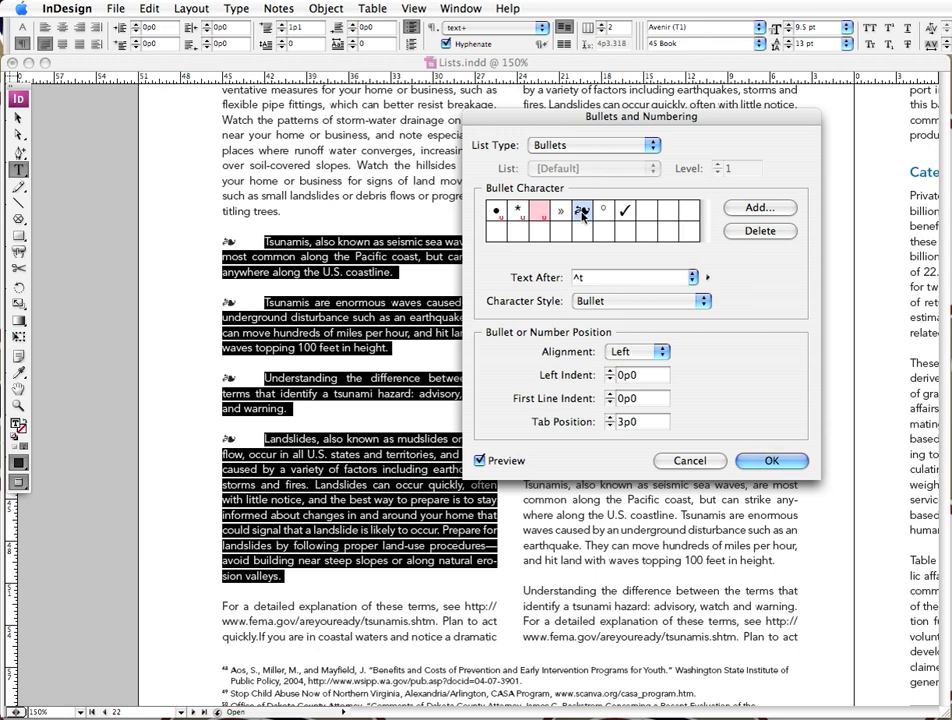
click(625, 211)
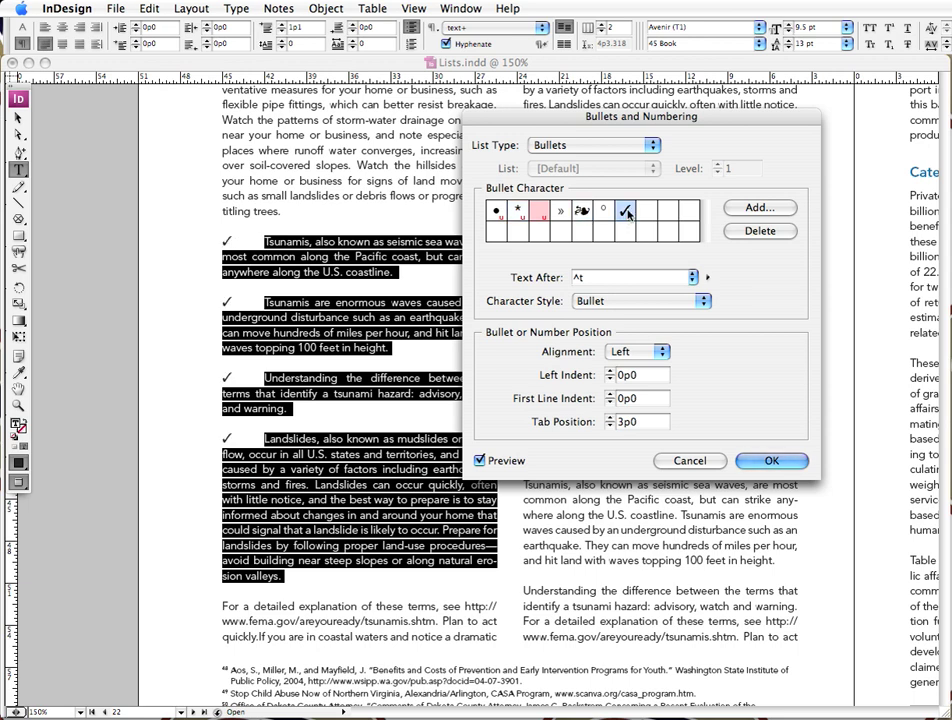
Browse Zapf Dingbats glyphs in Add Bullets, then cancel without adding a bullet.
click(769, 208)
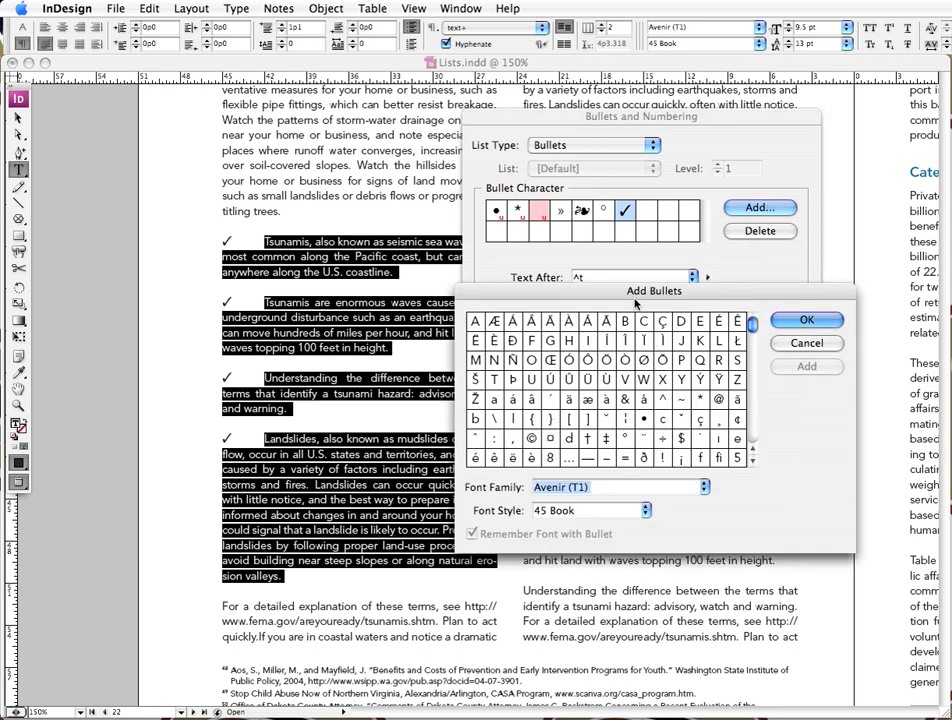
drag(629, 298, 611, 267)
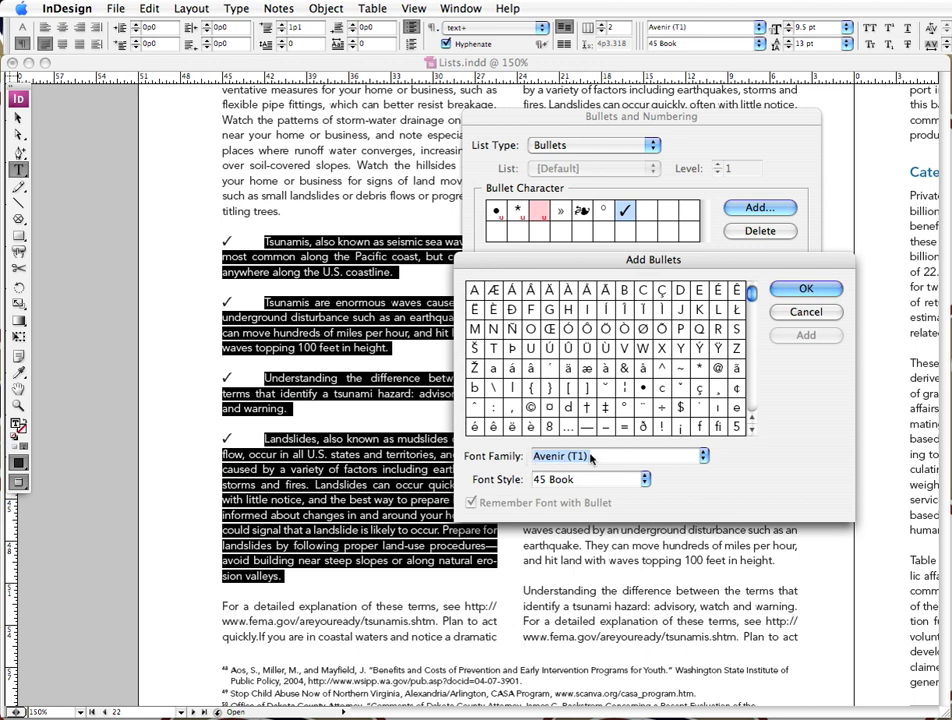
text(Zapf Dingbats)
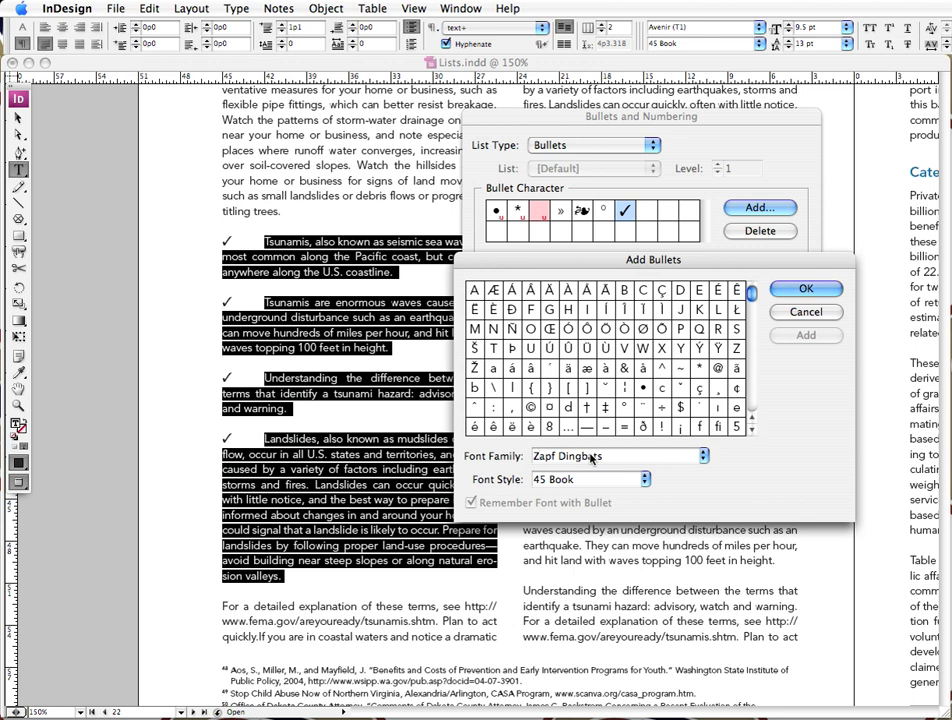
key(Tab)
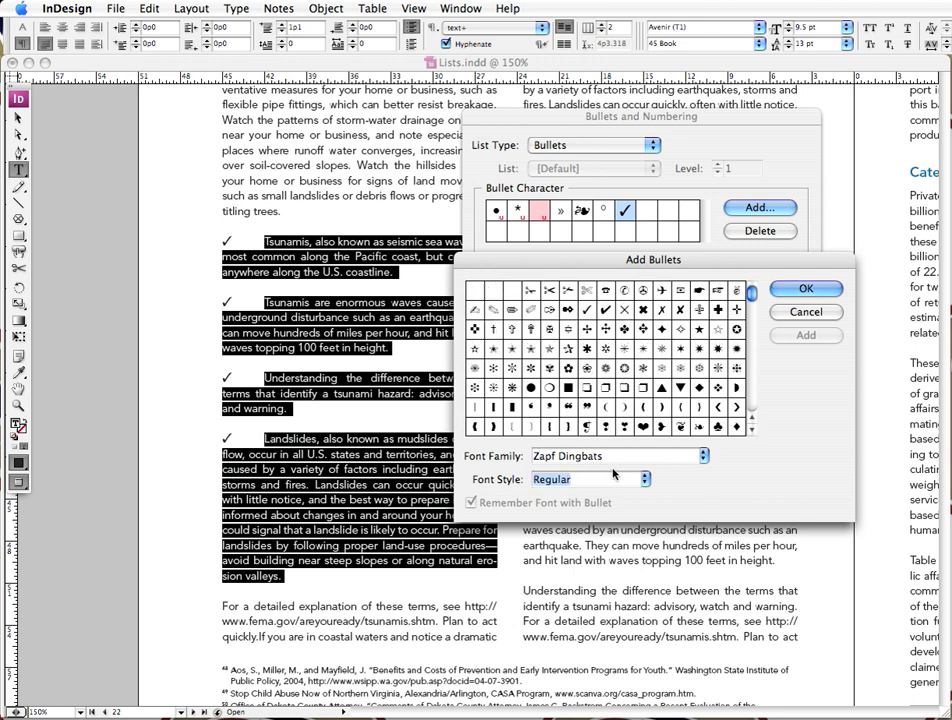
click(476, 369)
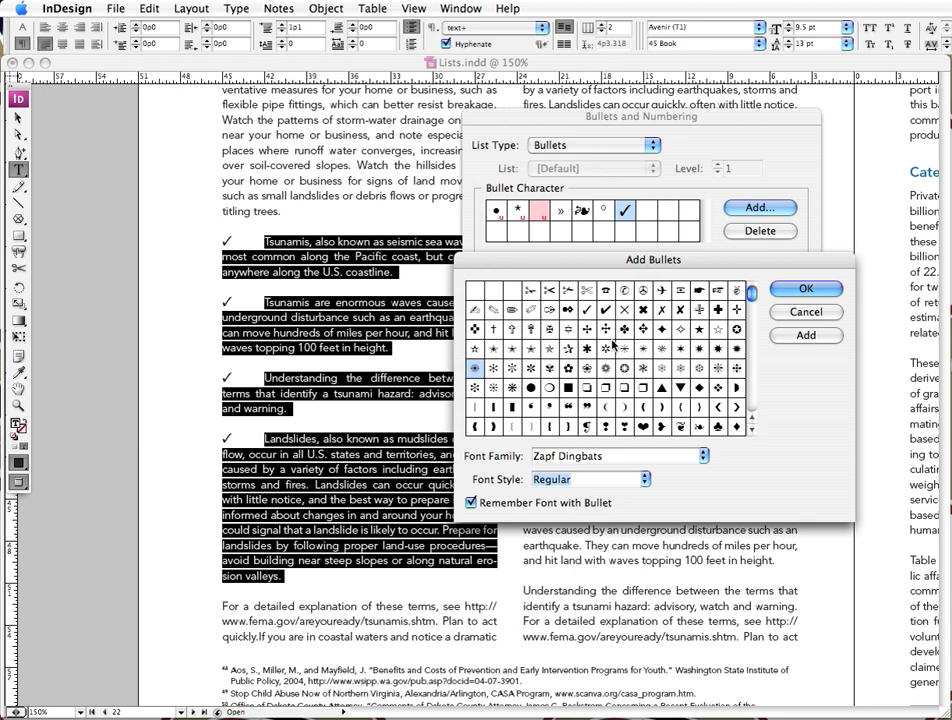
click(806, 311)
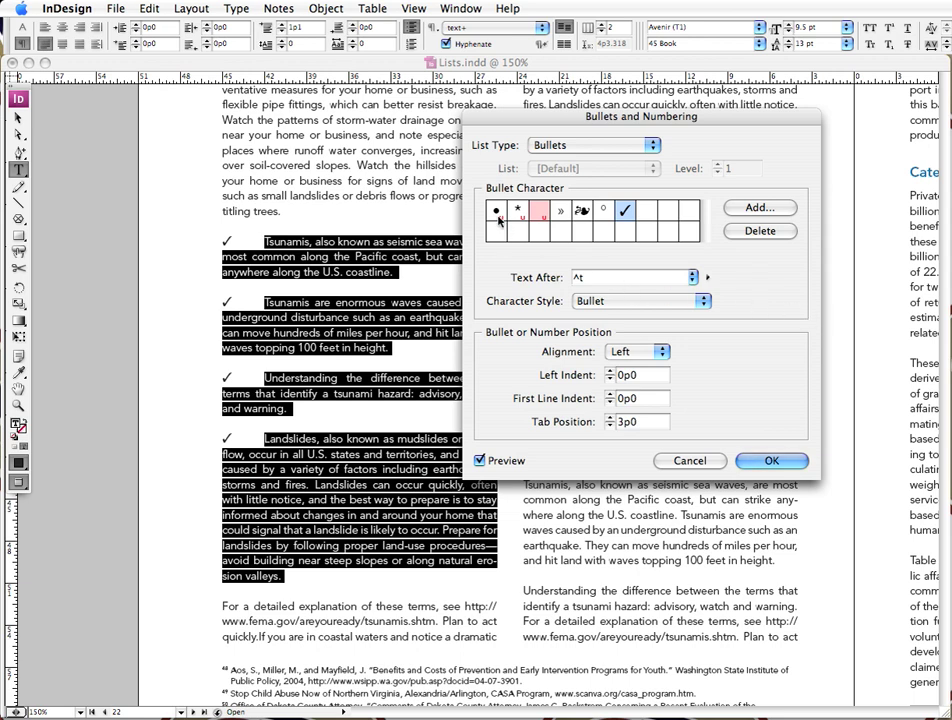
Switch to the round bullet, checking Text After and Character Style but keeping Bullet style.
click(496, 214)
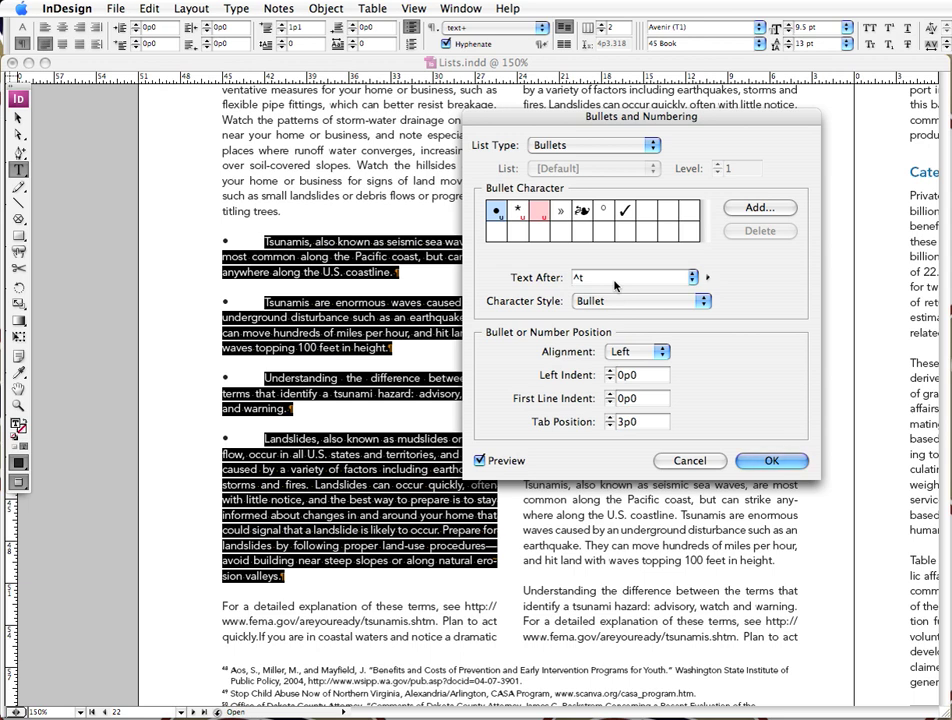
click(707, 278)
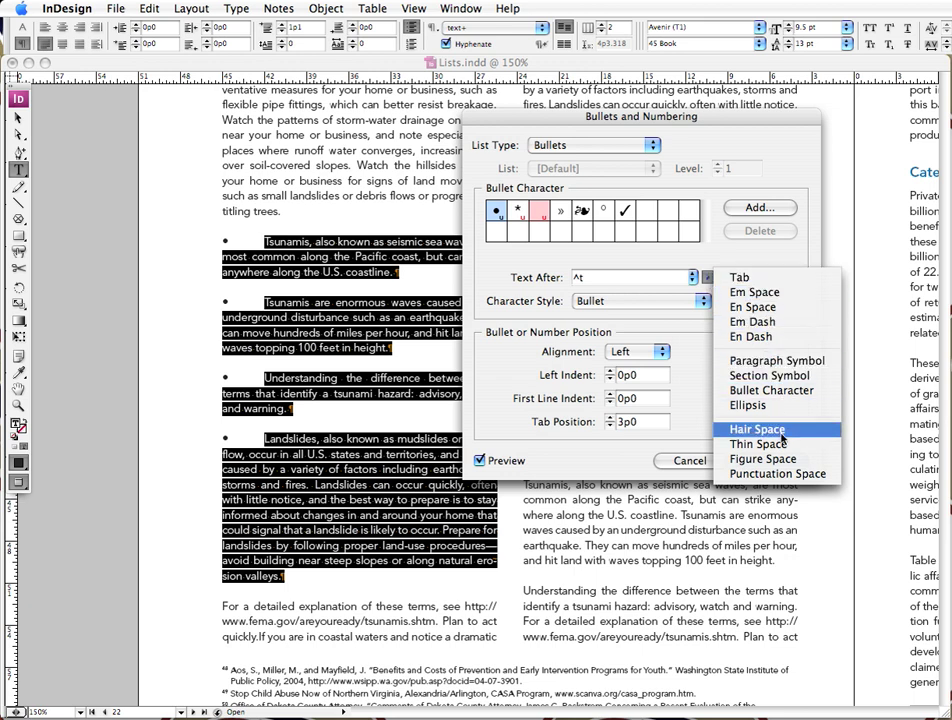
click(763, 459)
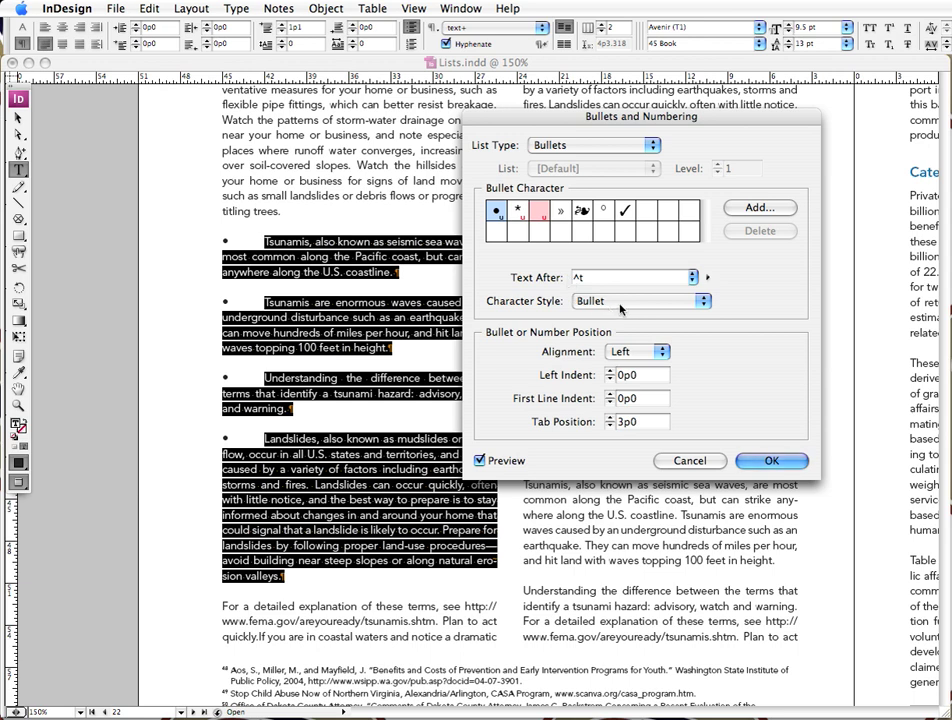
click(608, 304)
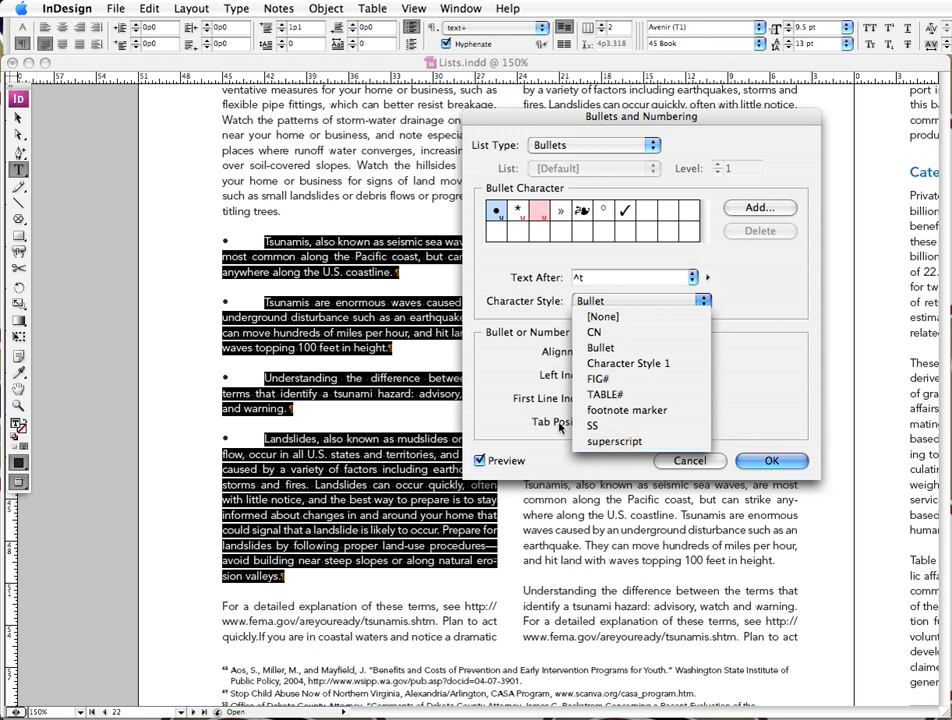
click(588, 304)
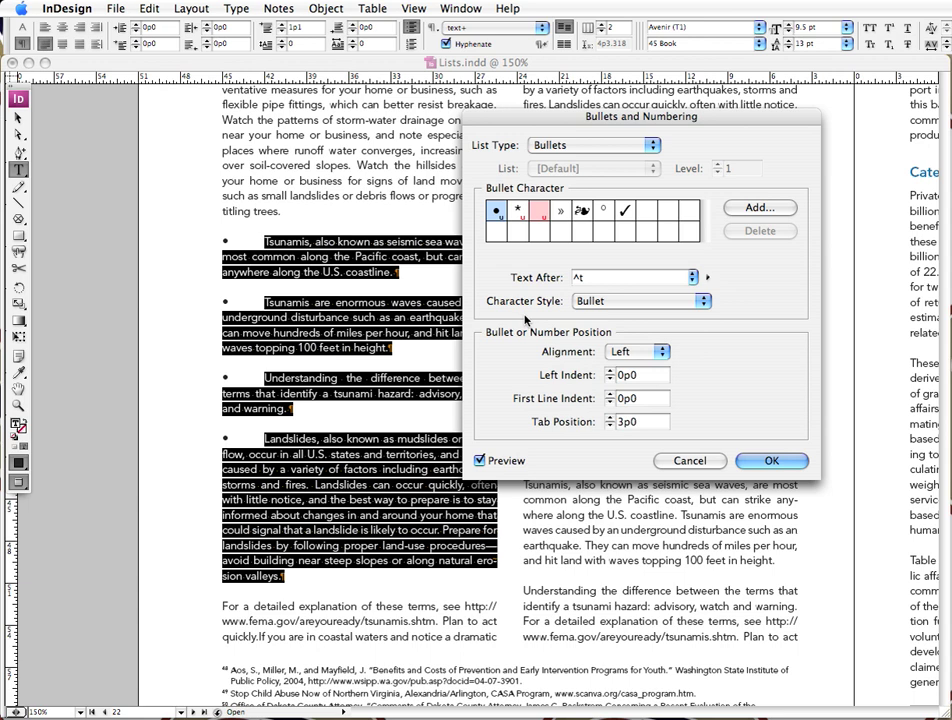
Keep Left alignment, set indents 1p3 and -1p3, clear Tab Position, and apply the list.
click(633, 355)
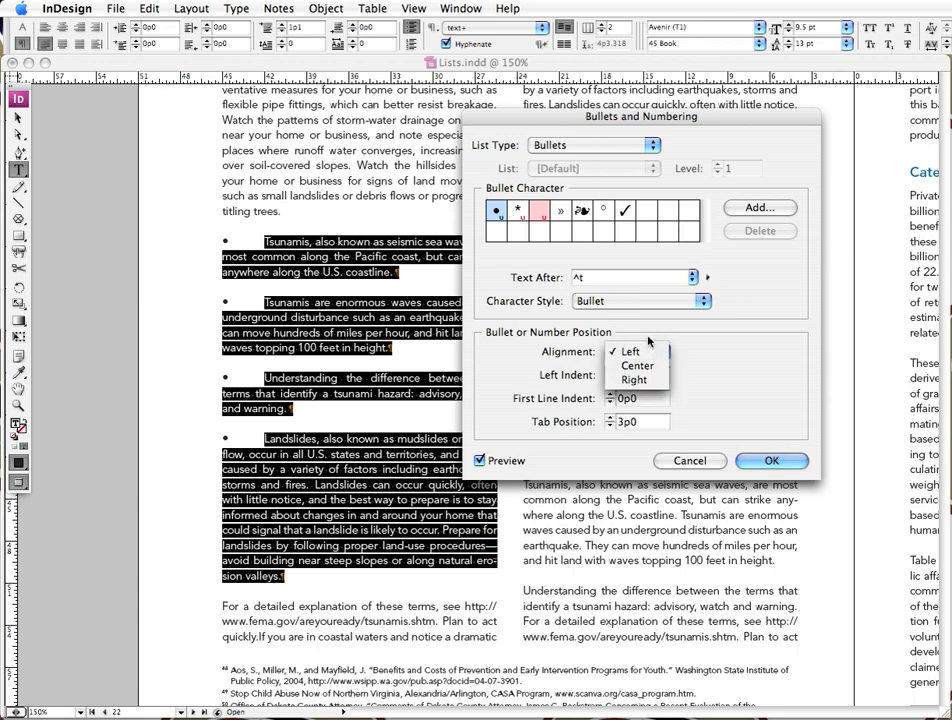
click(632, 352)
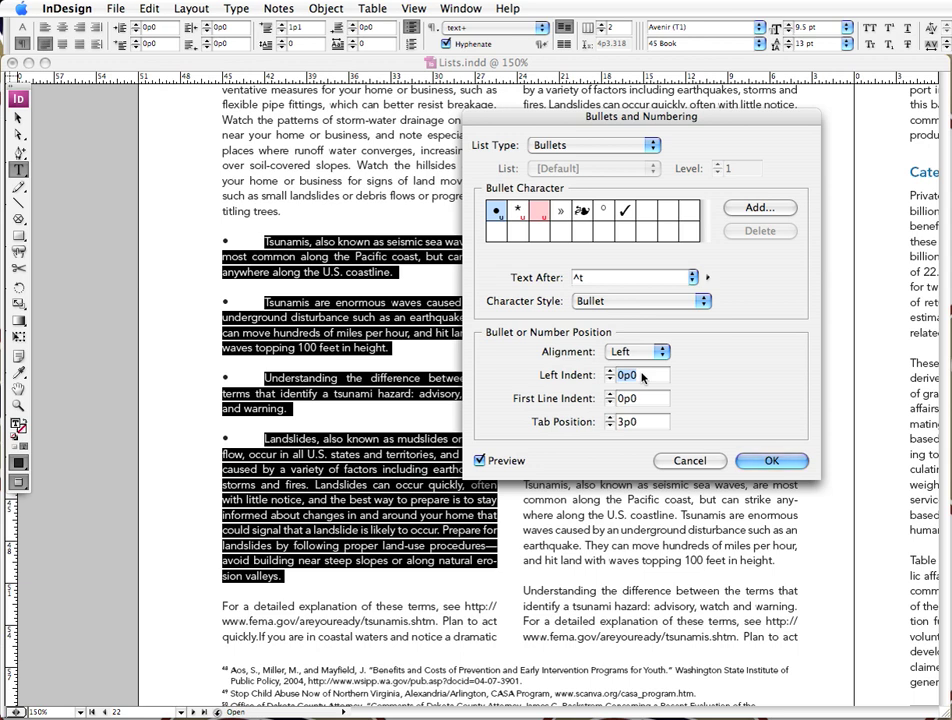
text(1p3)
key(Tab)
text(-)
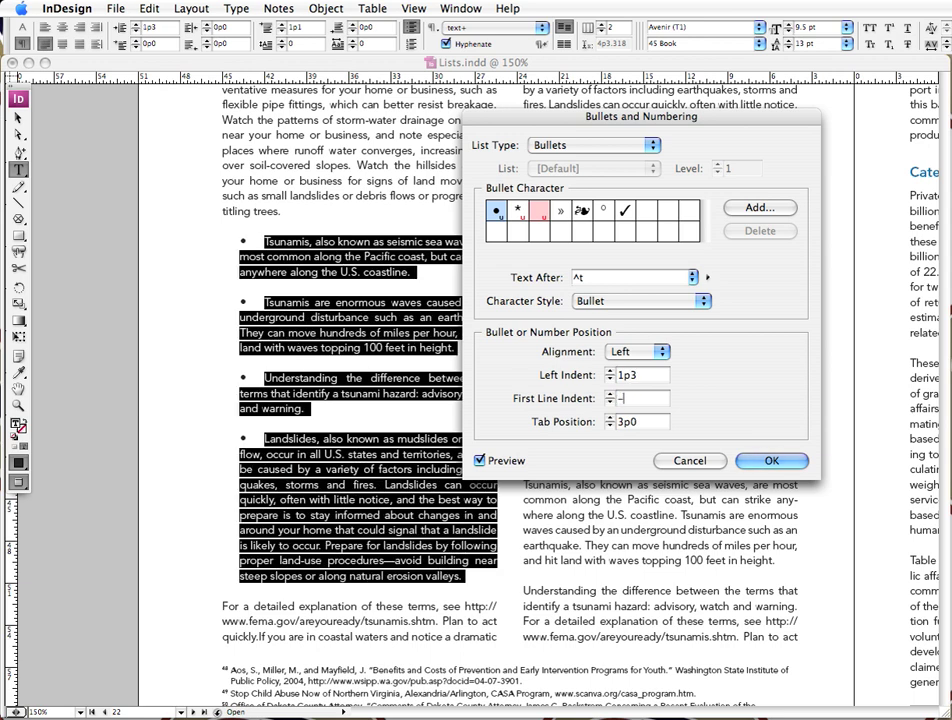
text(1p3)
key(Tab)
key(BackSpace)
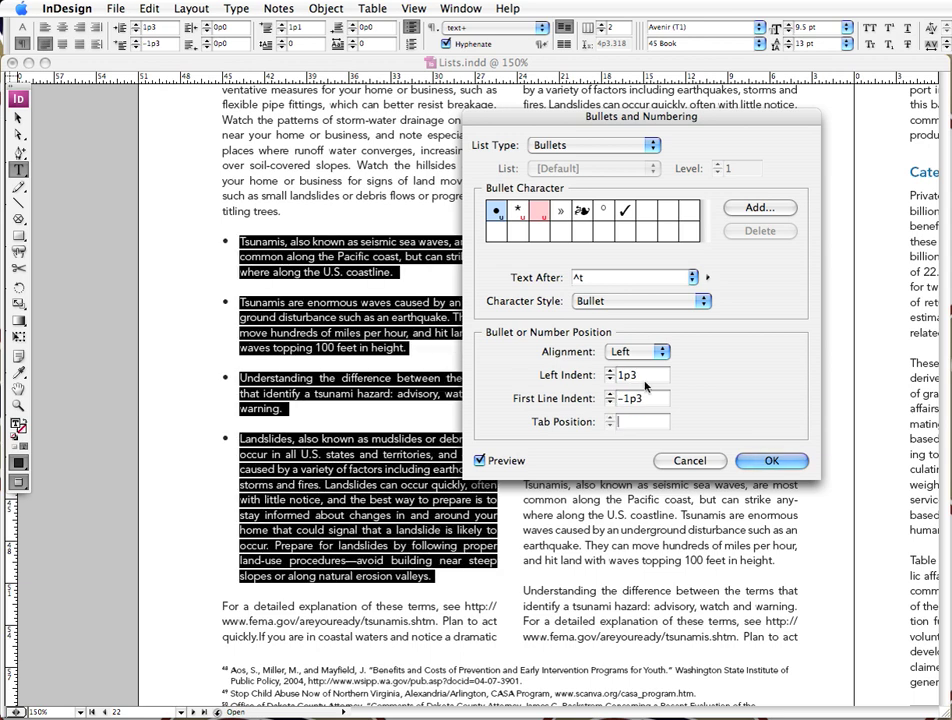
click(768, 459)
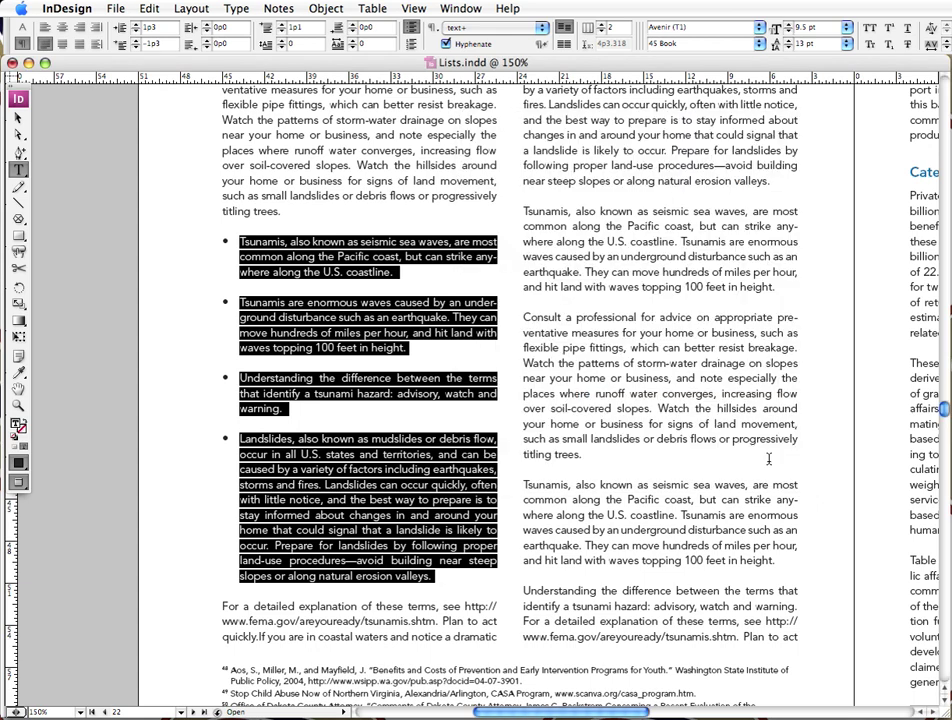
click(286, 240)
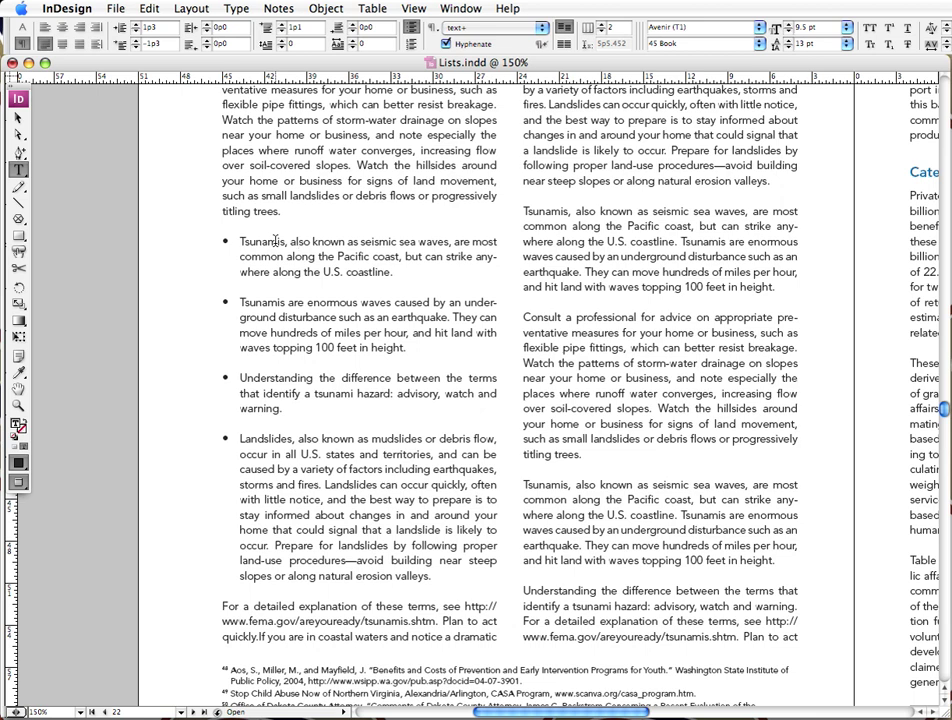
Create a new paragraph style from the list, name it BL_new, and review its Bullets and Numbering.
key(F11)
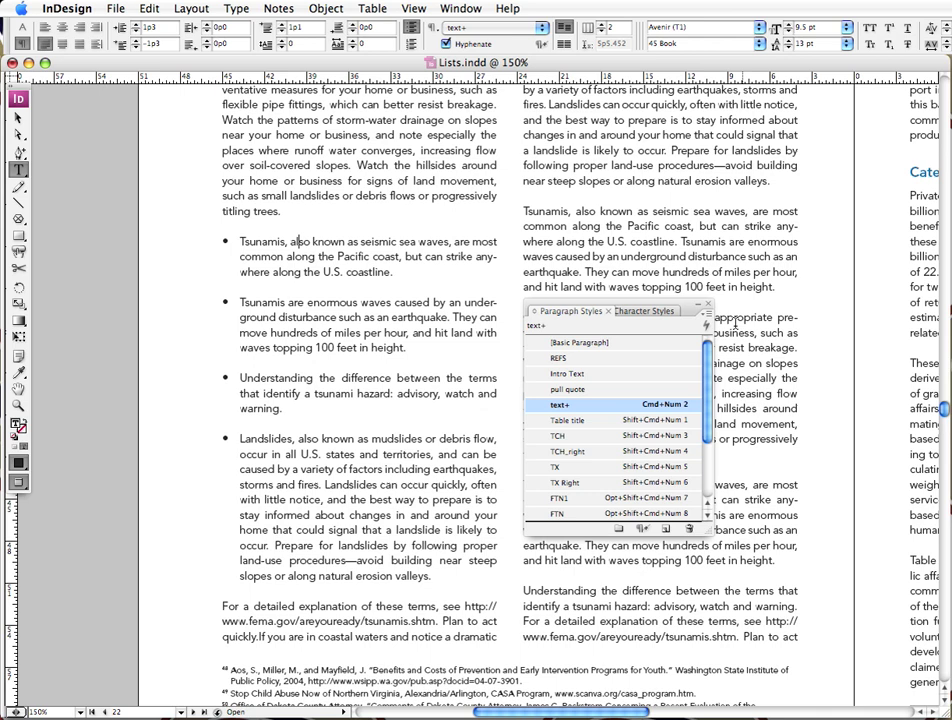
click(707, 314)
click(754, 316)
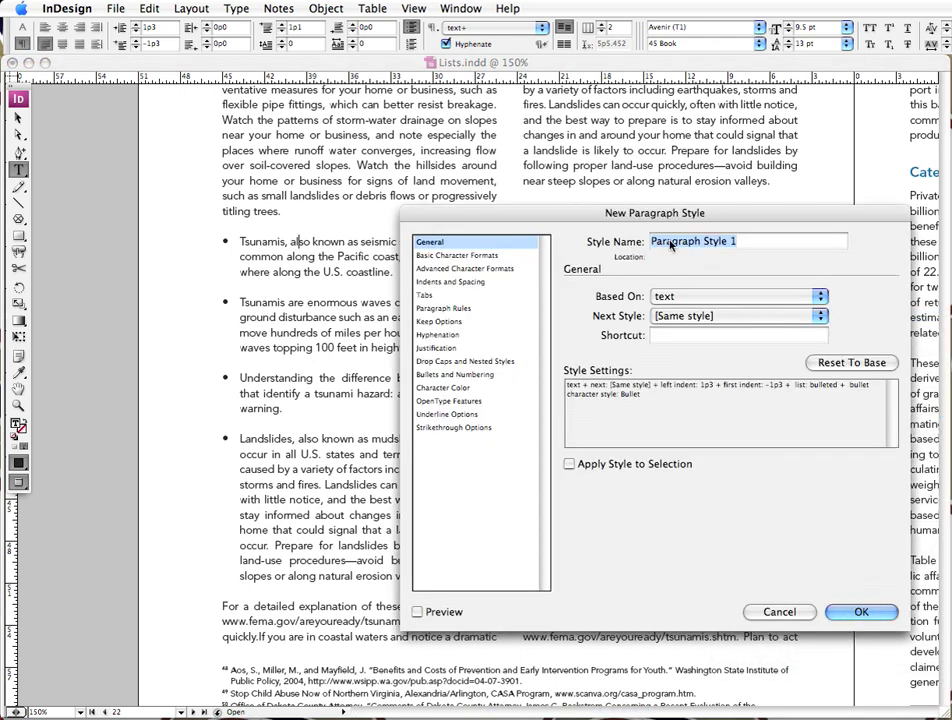
text(BL)
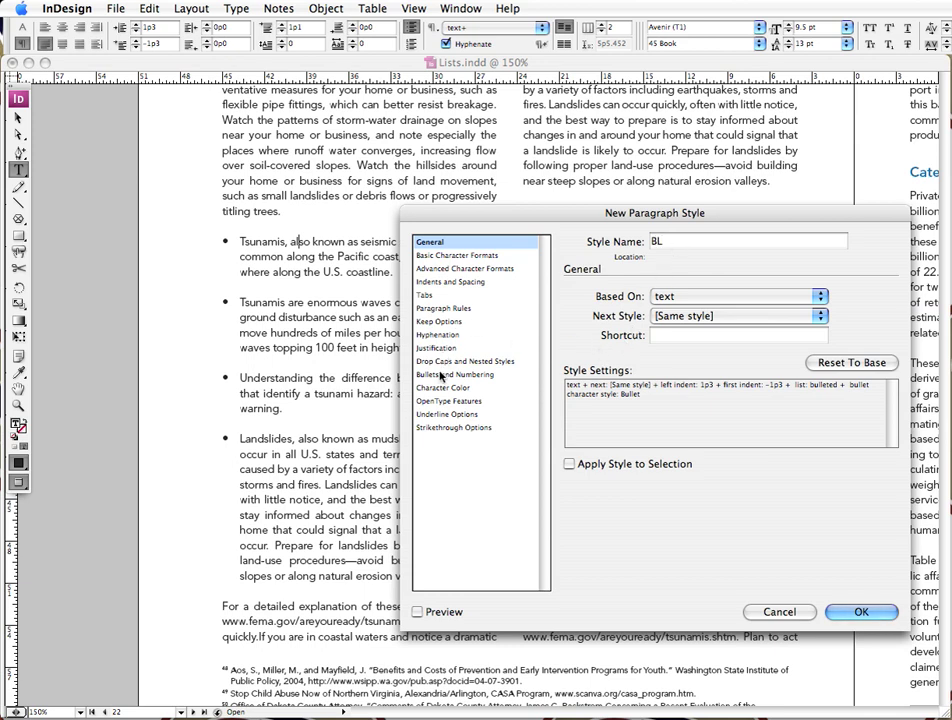
key(Return)
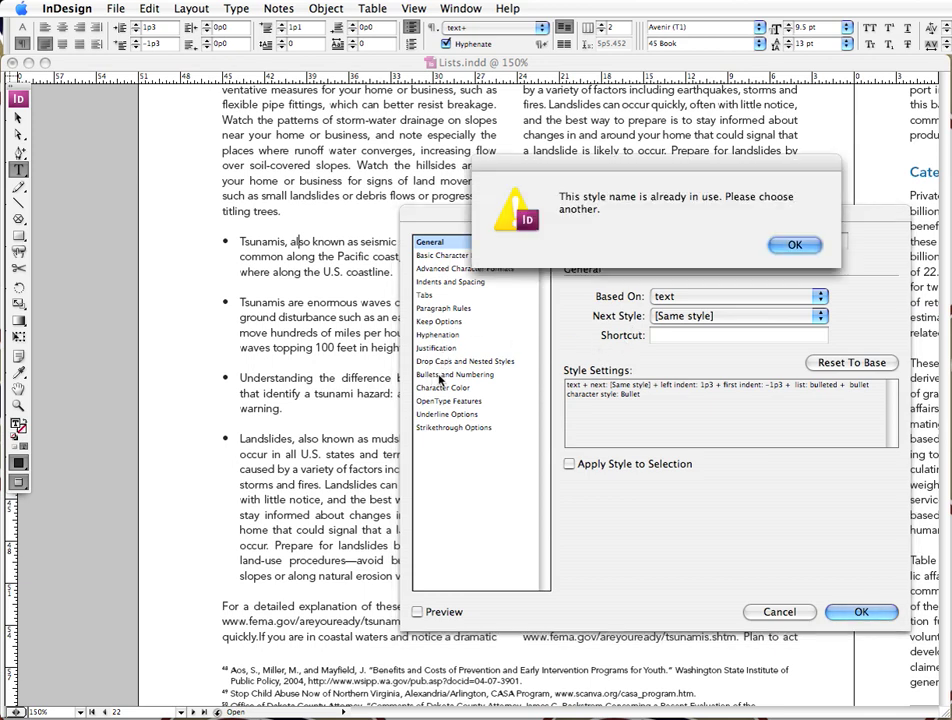
click(795, 246)
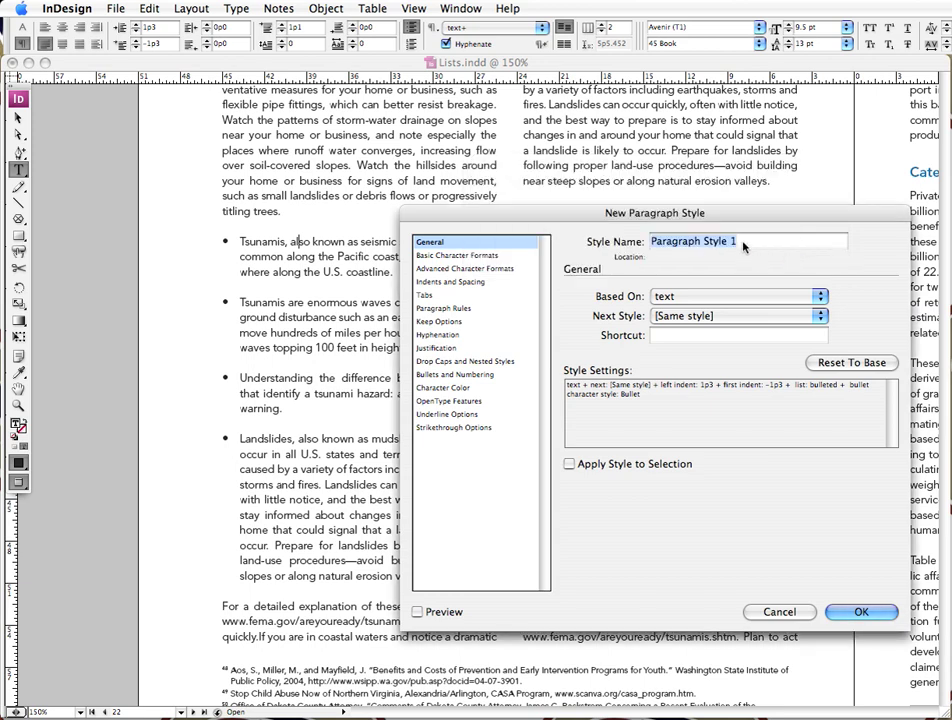
text(BL)
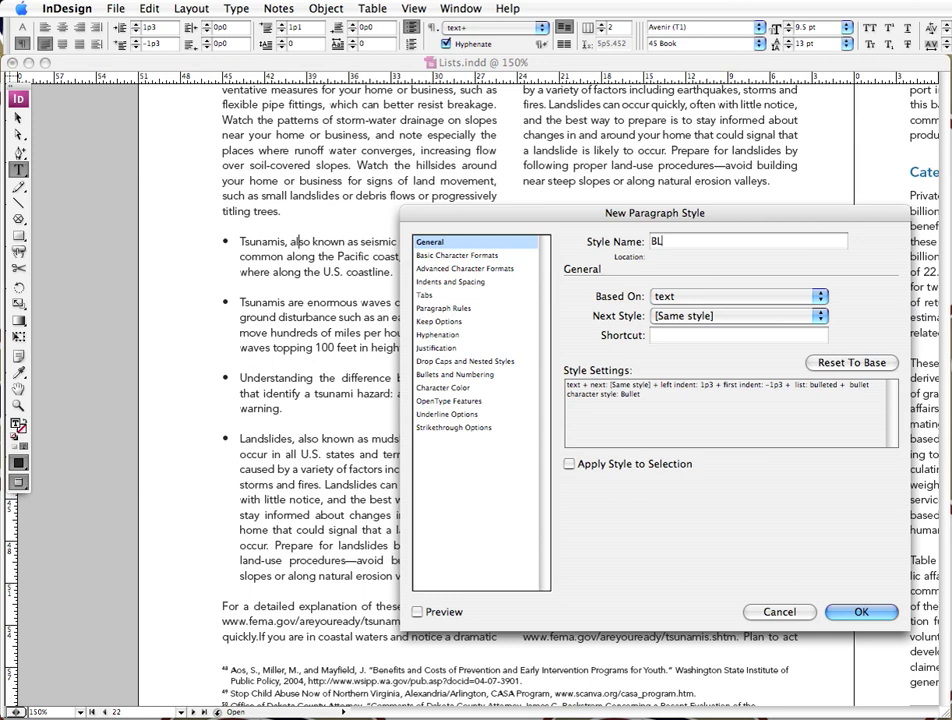
text(_new)
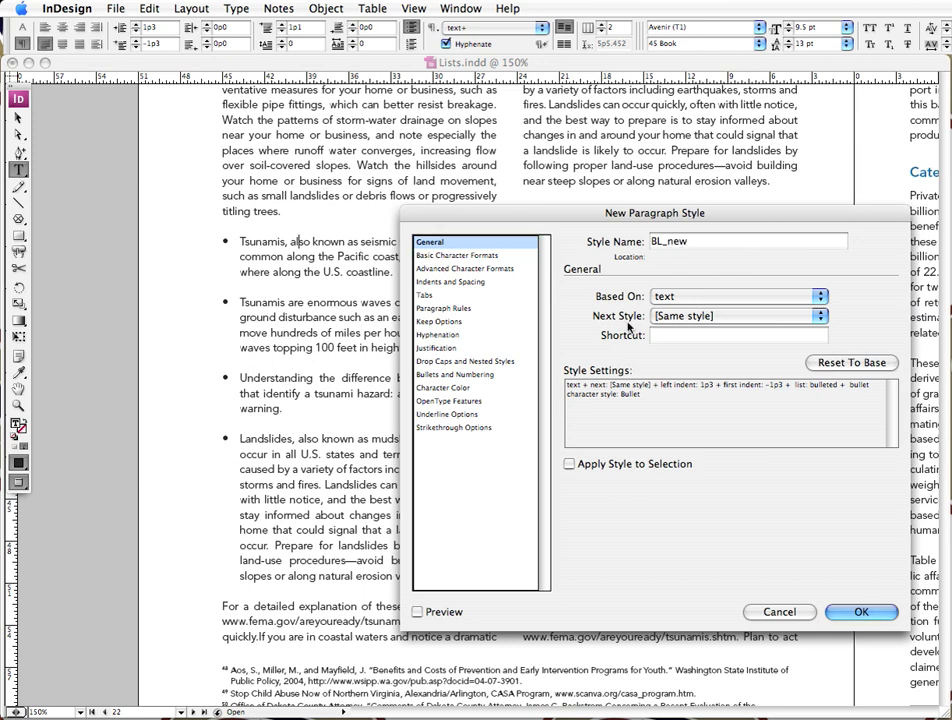
click(473, 373)
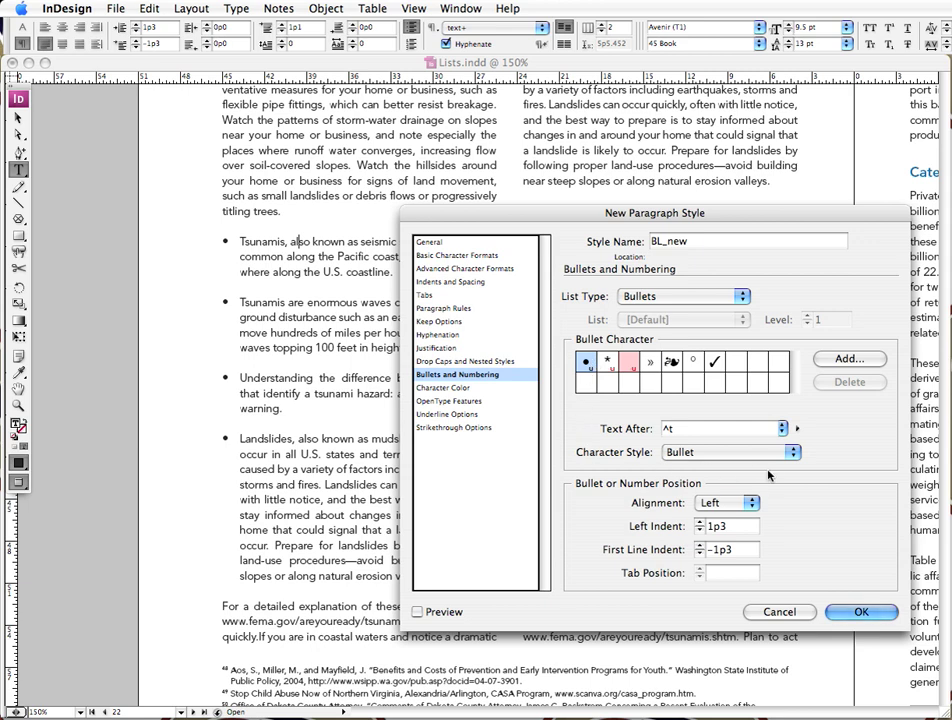
click(861, 613)
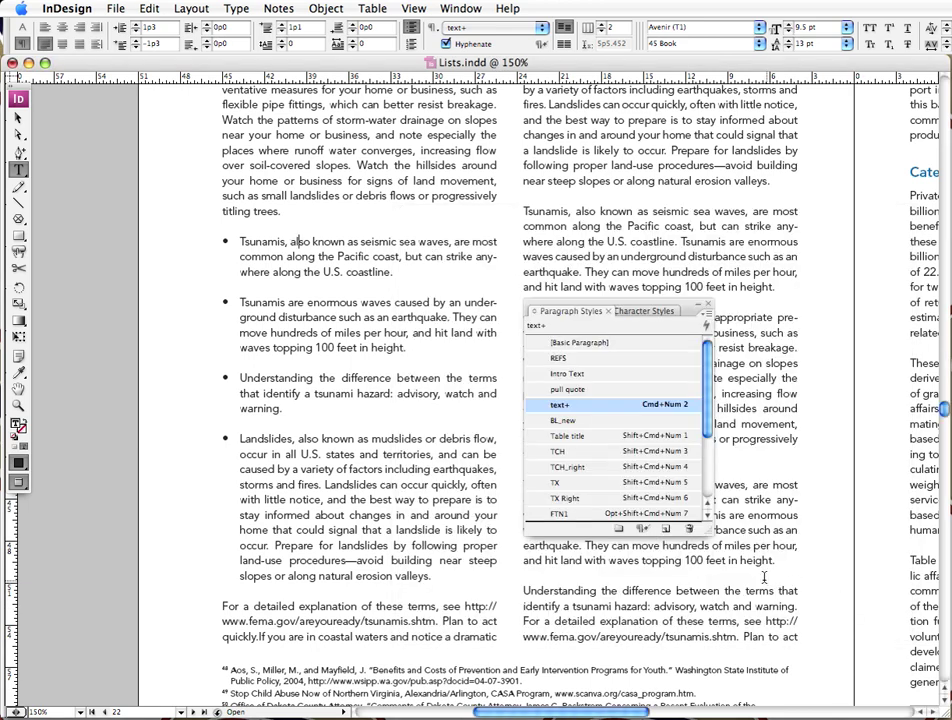
scroll(633, 446, down, 3)
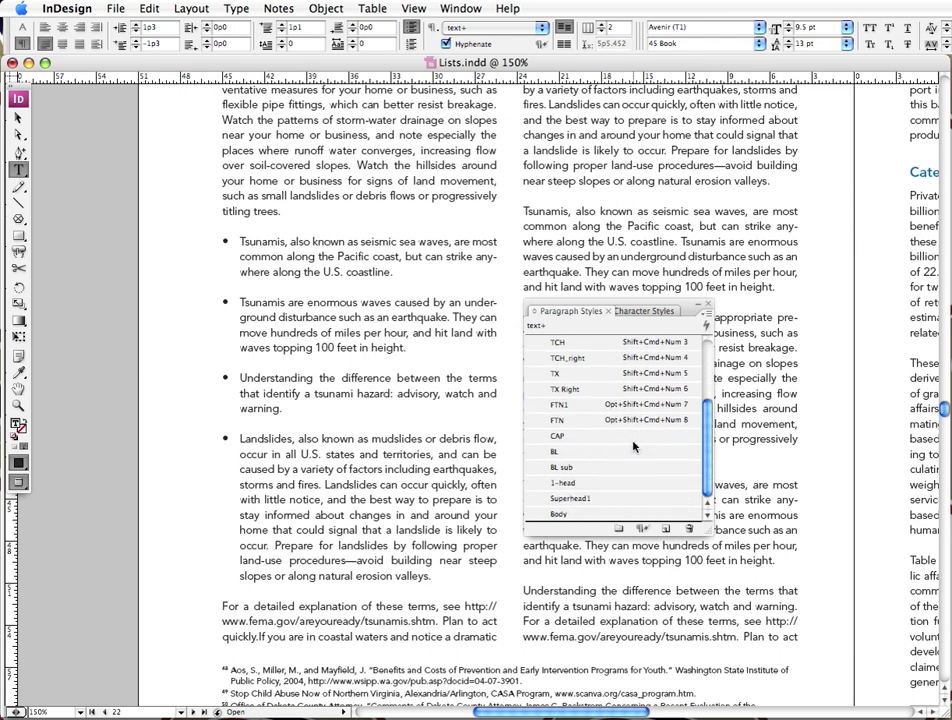
scroll(617, 460, up, 3)
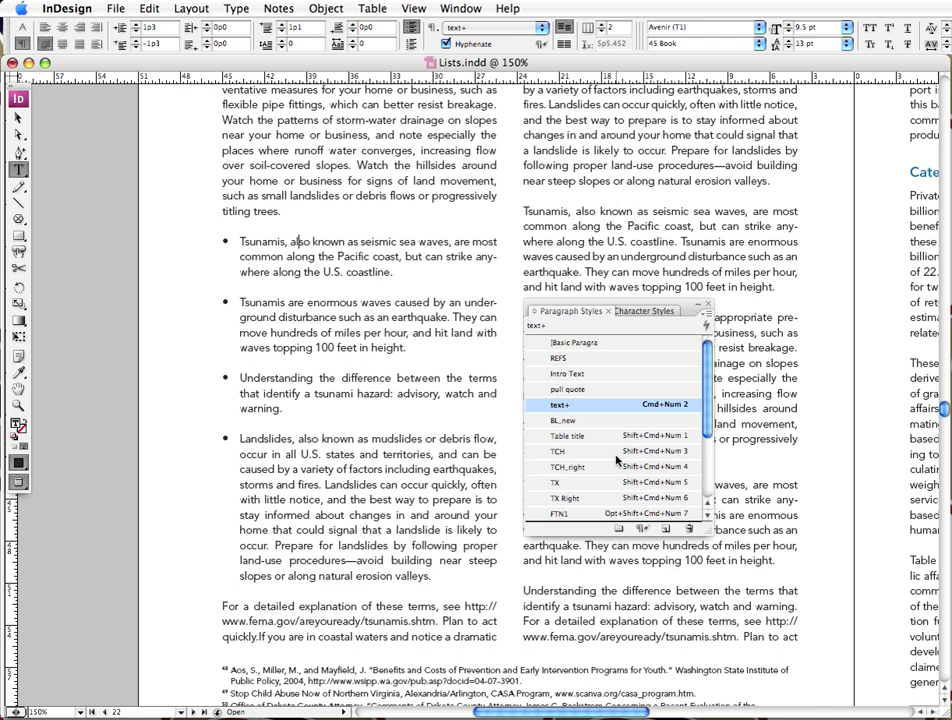
click(563, 420)
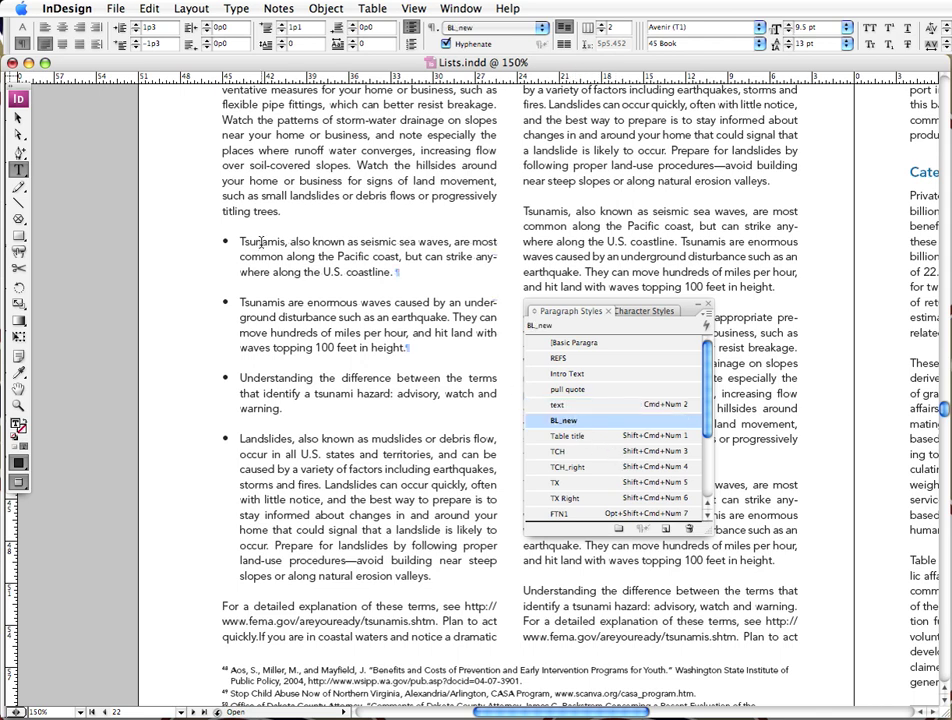
drag(263, 243, 405, 515)
click(560, 420)
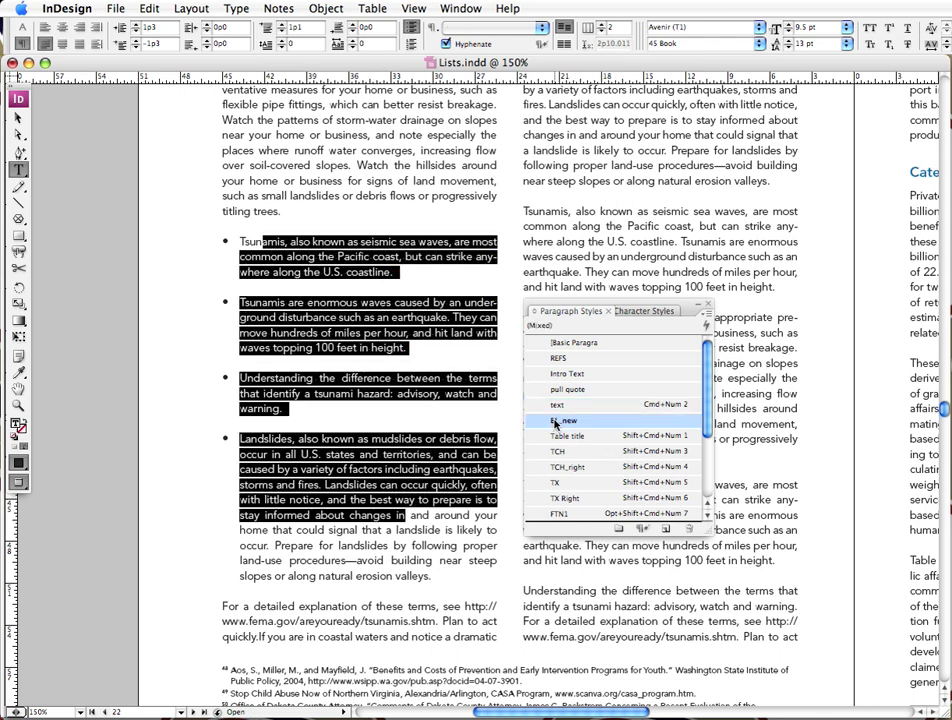
click(300, 246)
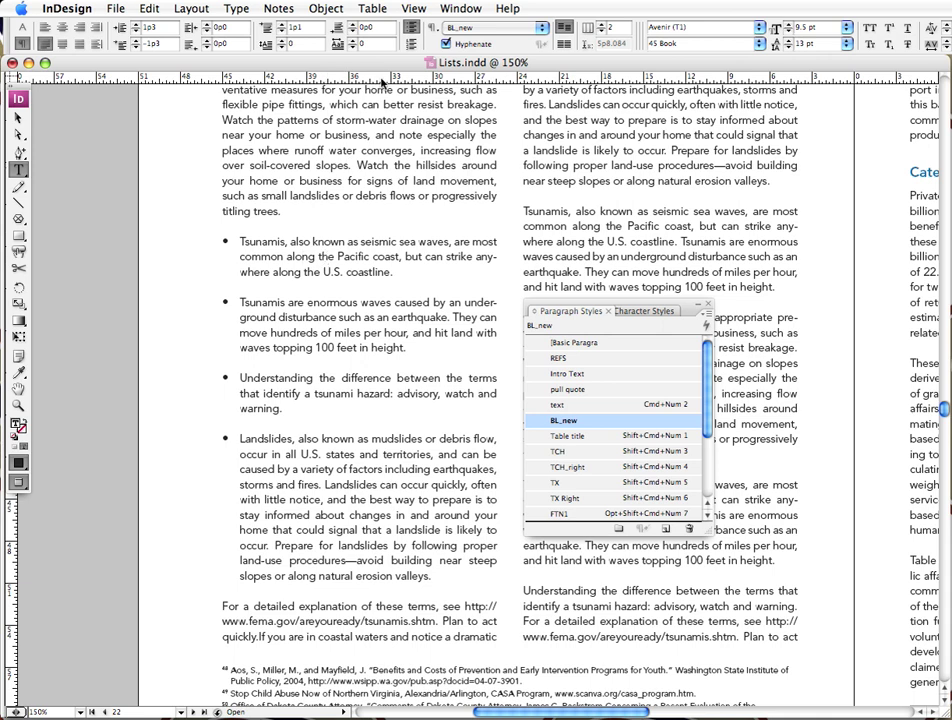
Add the hot-dog glyph from DF Incidentals LET and make it the first item's bullet.
alt+click(412, 28)
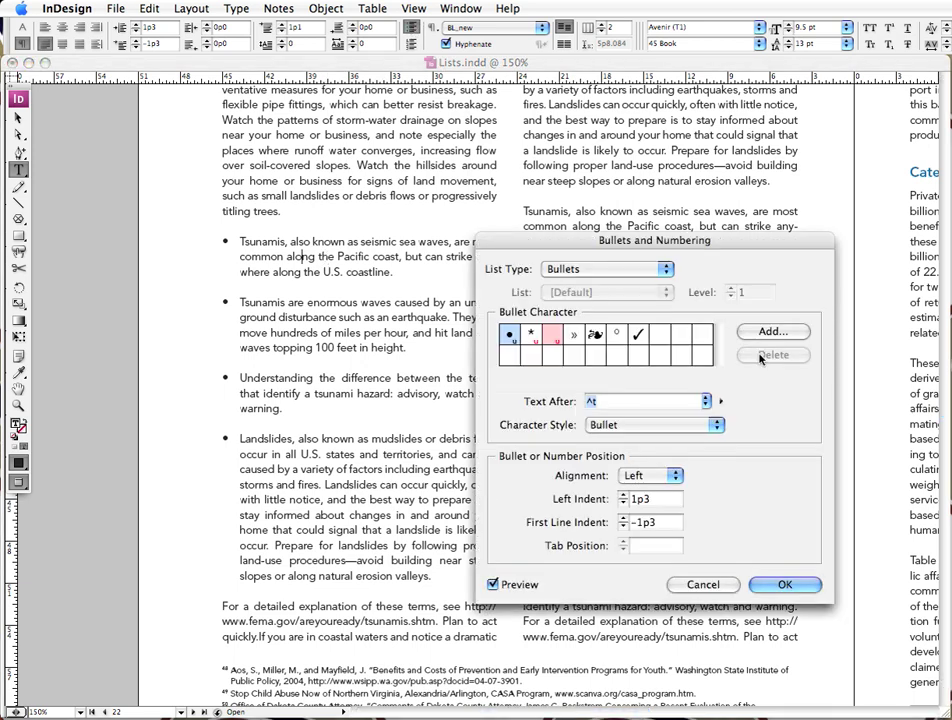
drag(634, 244, 543, 150)
click(682, 236)
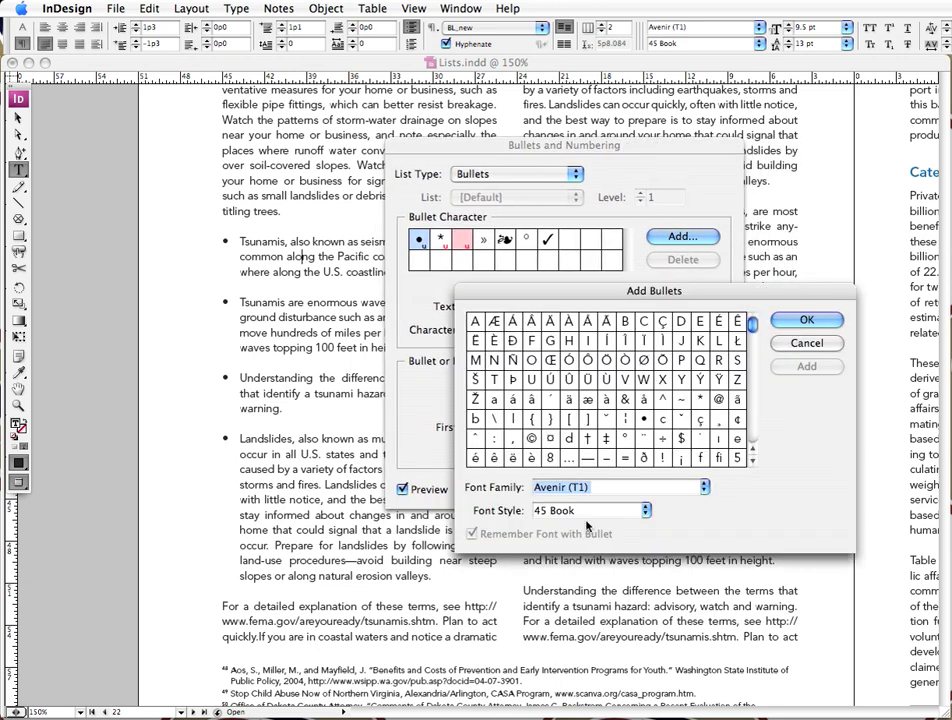
text(DF Incidentals LET)
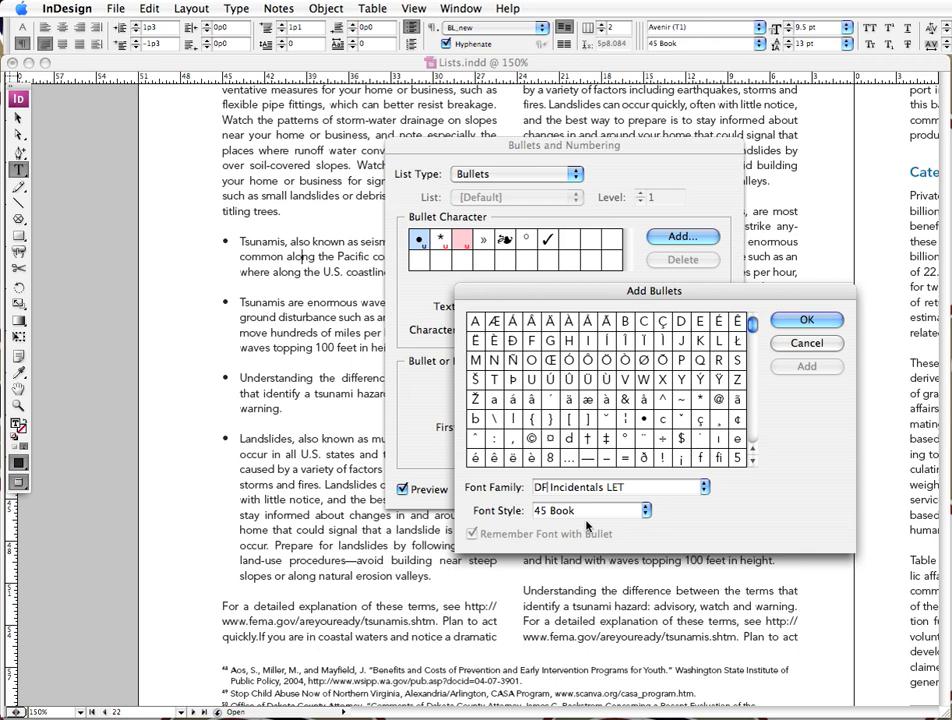
key(Tab)
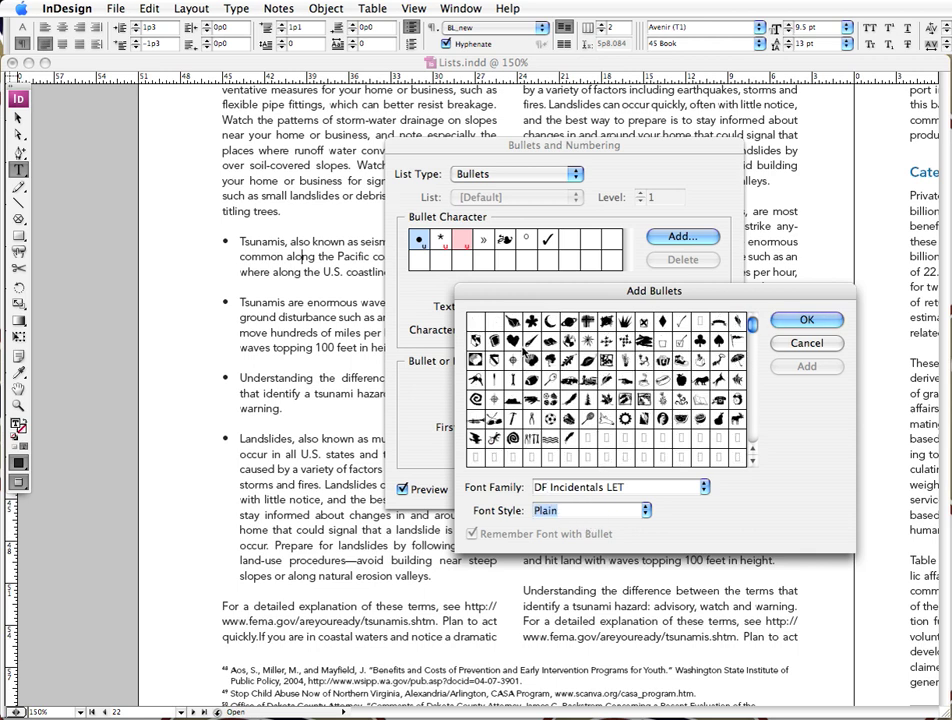
click(665, 381)
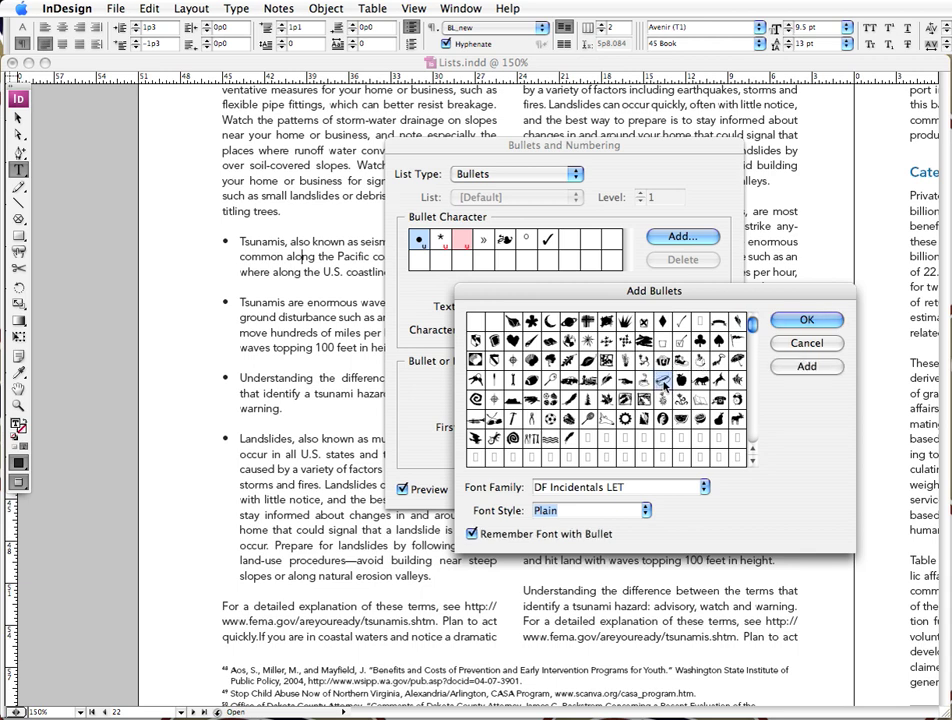
click(806, 320)
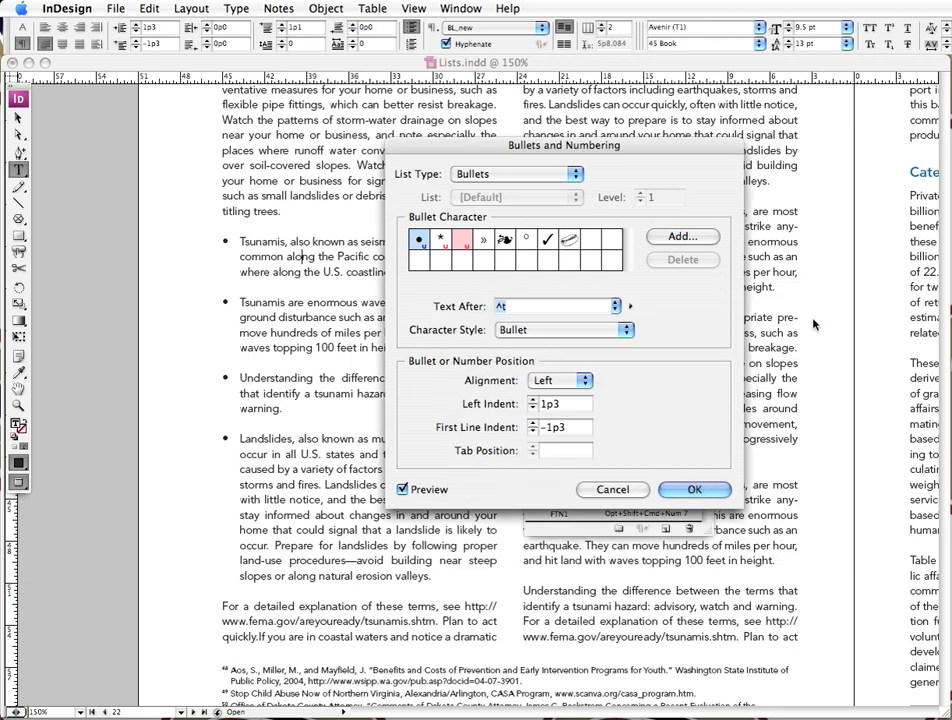
click(570, 241)
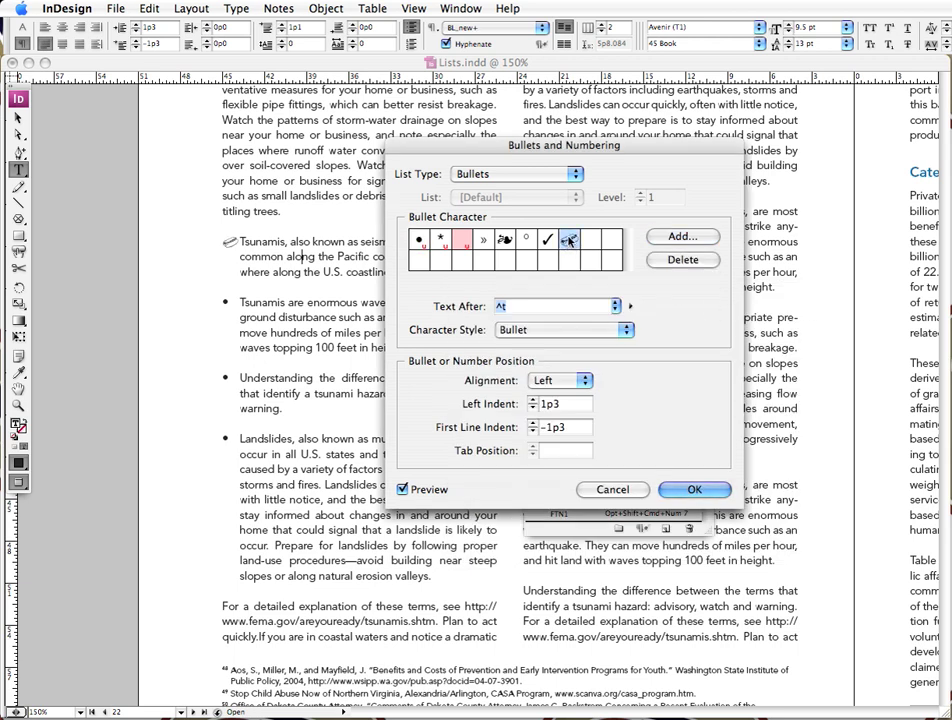
click(693, 489)
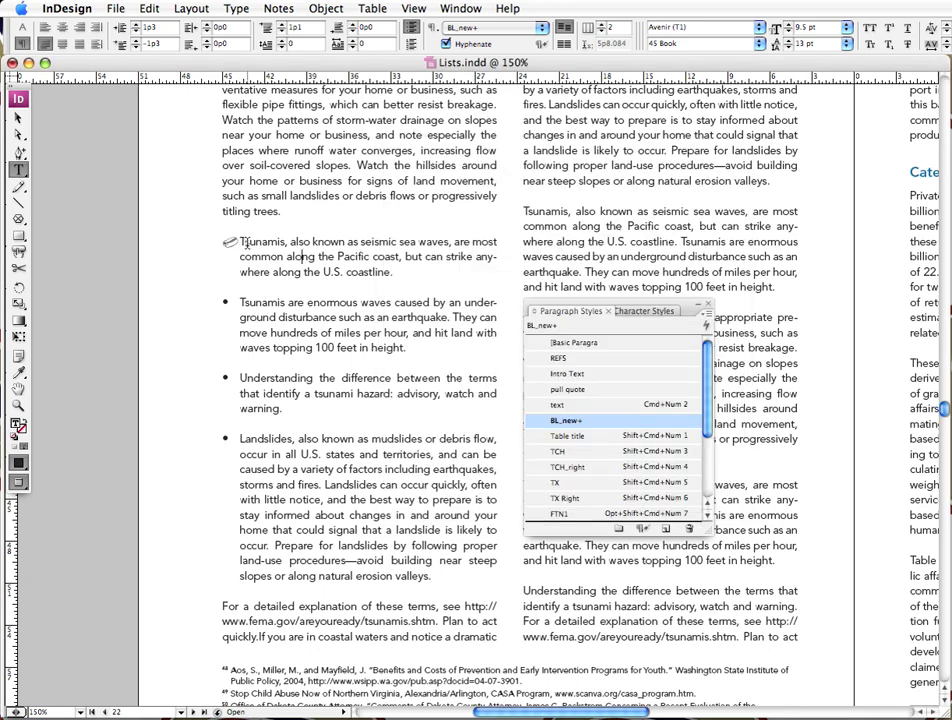
Redefine the BL_new paragraph style so it adopts the hot-dog dingbat bullet.
click(706, 313)
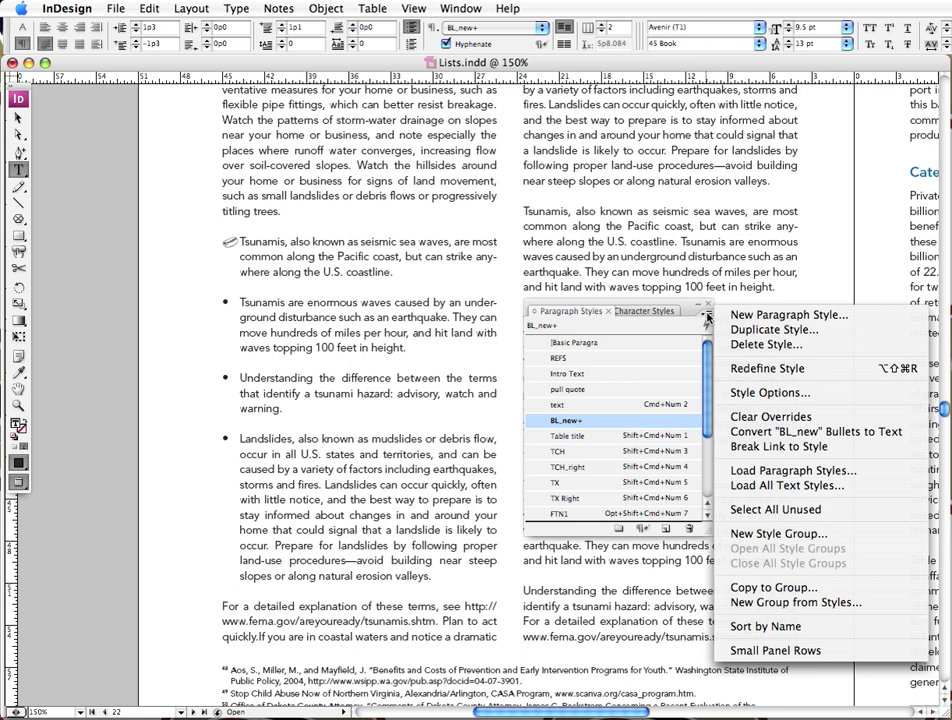
click(755, 369)
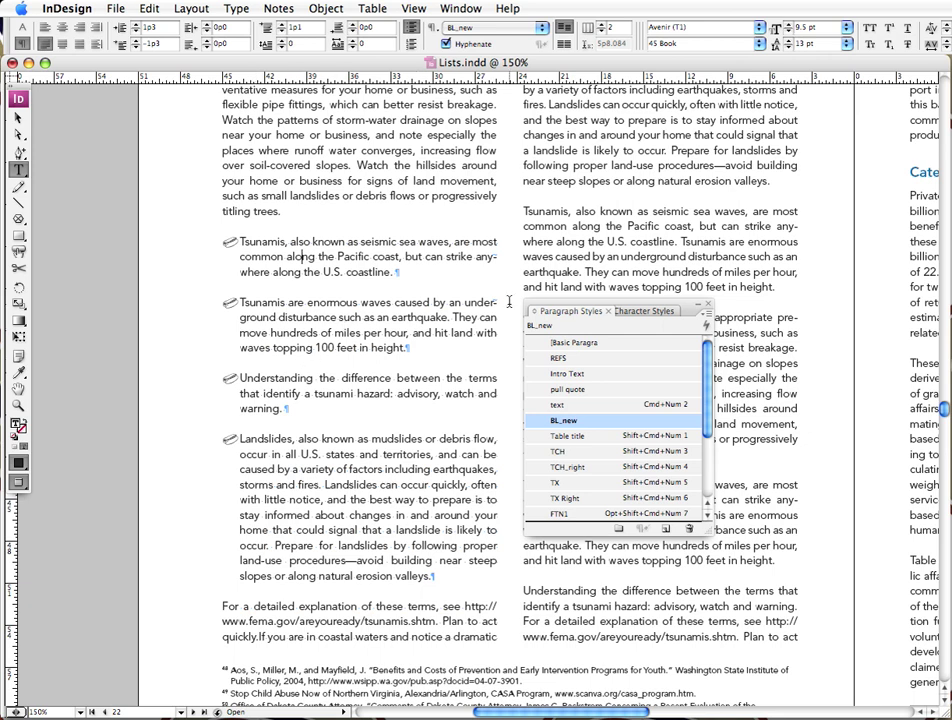
Edit the Bullet character style so its character colour is cyan, C=100 M=0 Y=0 K=0.
click(623, 314)
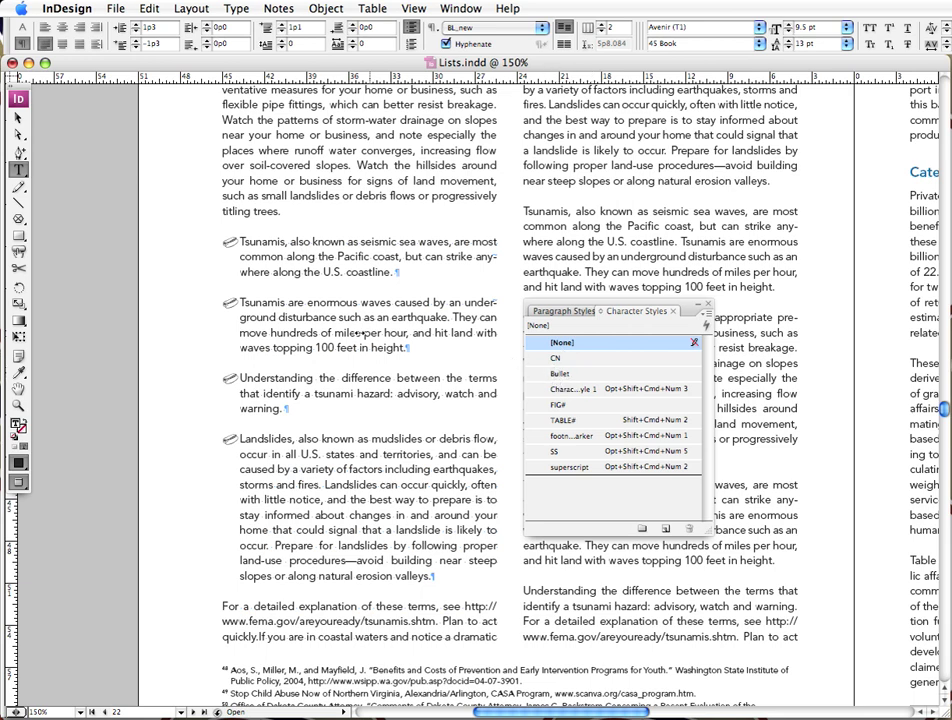
key(Escape)
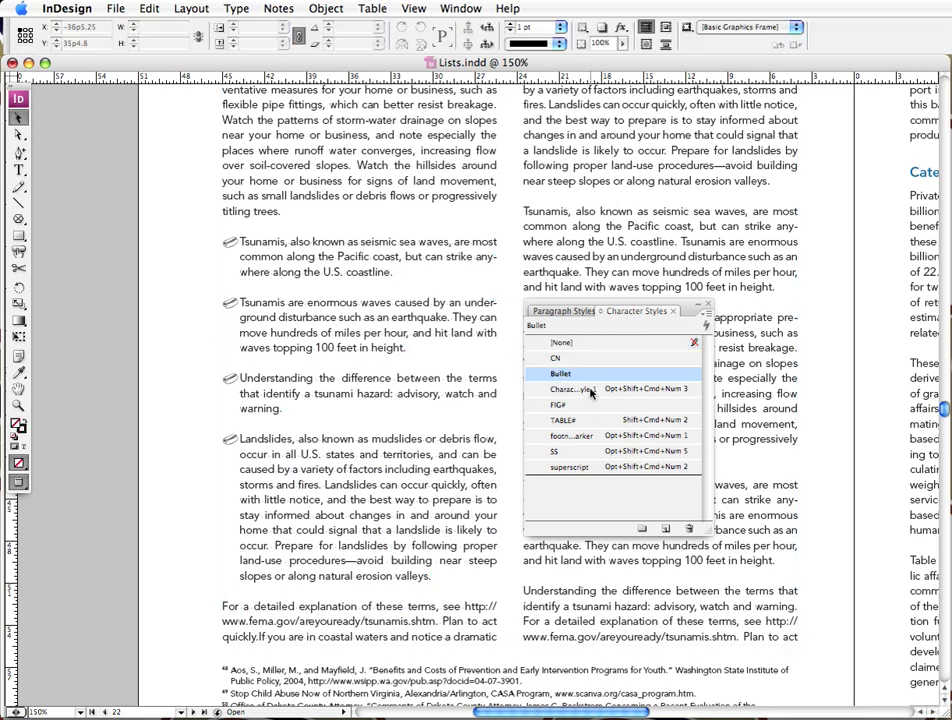
right_click(557, 375)
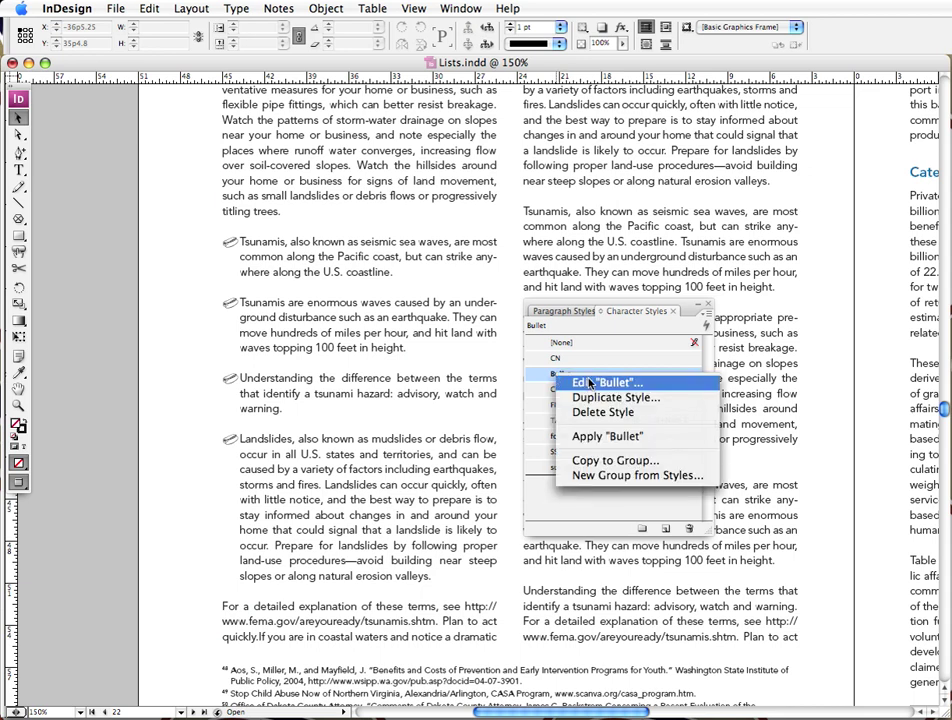
click(562, 382)
click(446, 343)
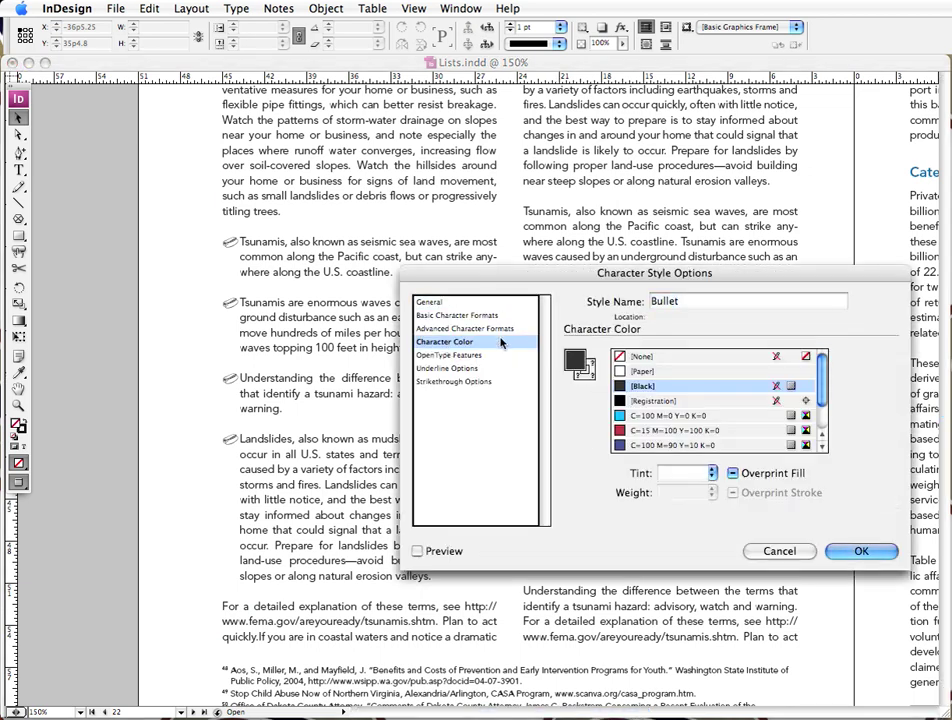
scroll(683, 400, down, 1)
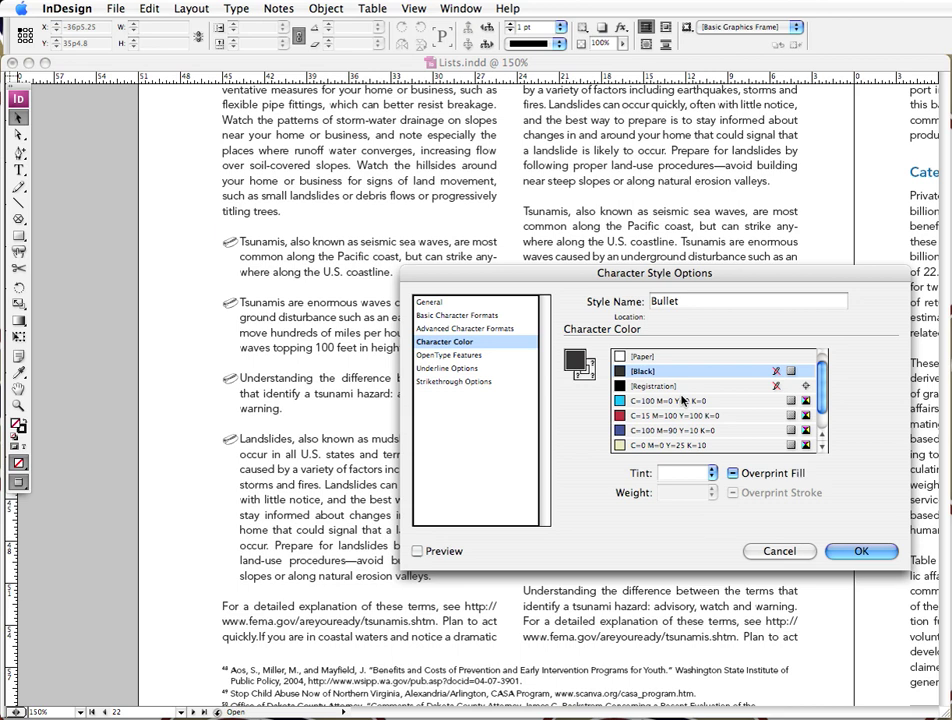
click(683, 400)
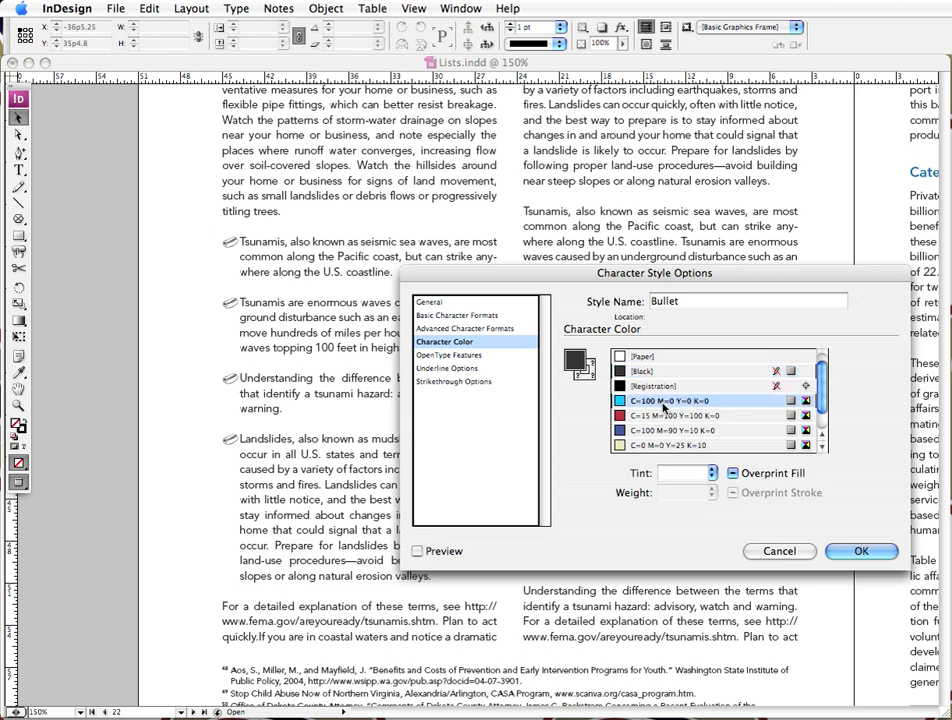
click(857, 551)
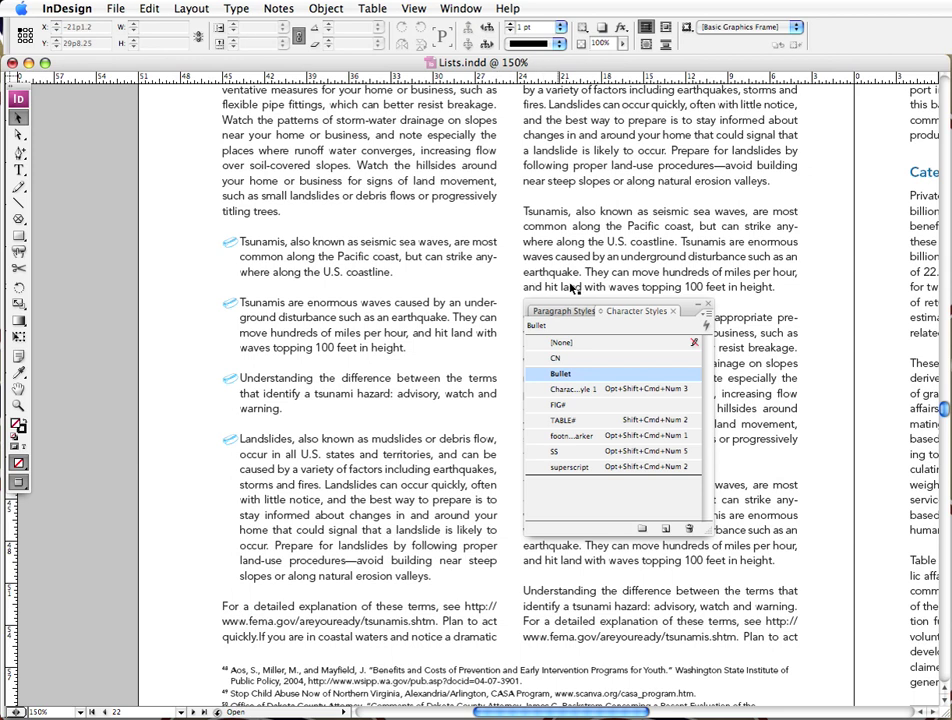
Close the styles panel and select the text of the four tsunami and landslide list paragraphs.
click(707, 304)
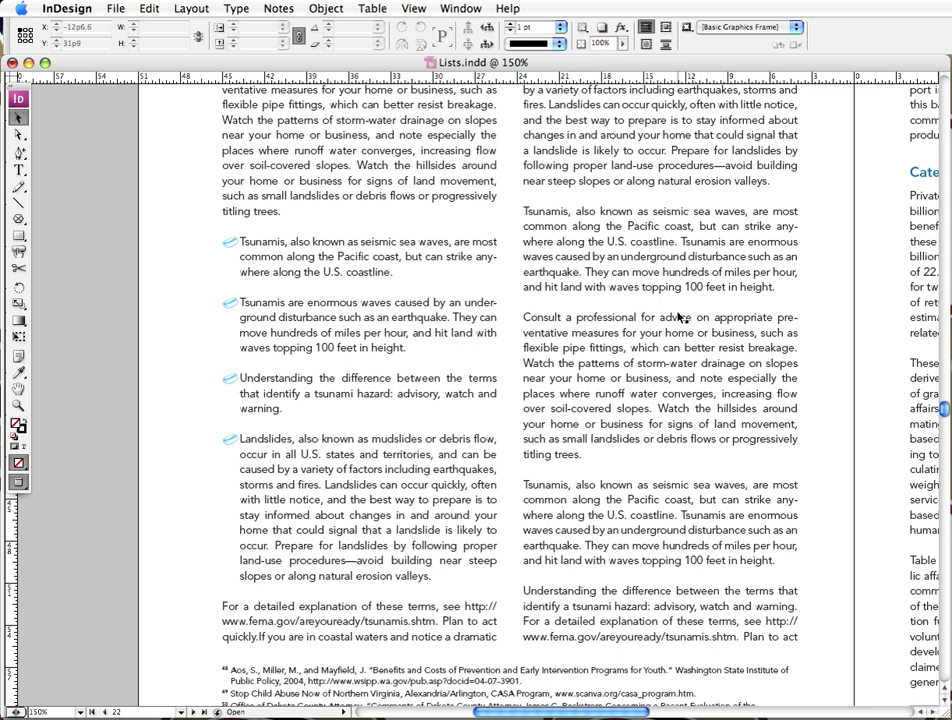
triple_click(278, 241)
drag(277, 241, 433, 576)
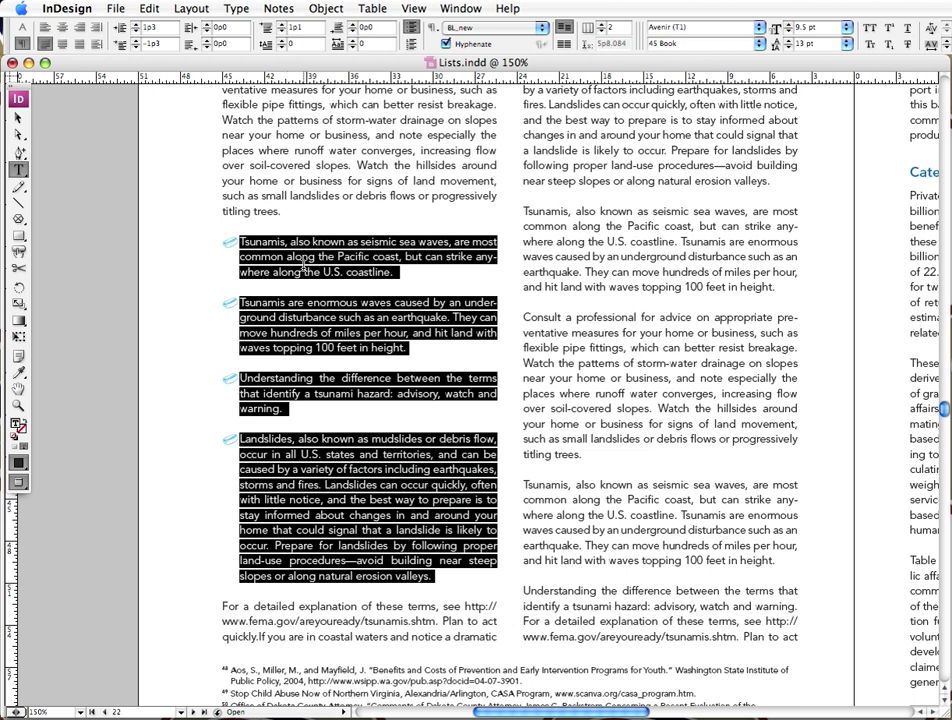
Convert the list's bullets to text with Bulleted & Numbered Lists > Convert Bullets to Text.
click(238, 8)
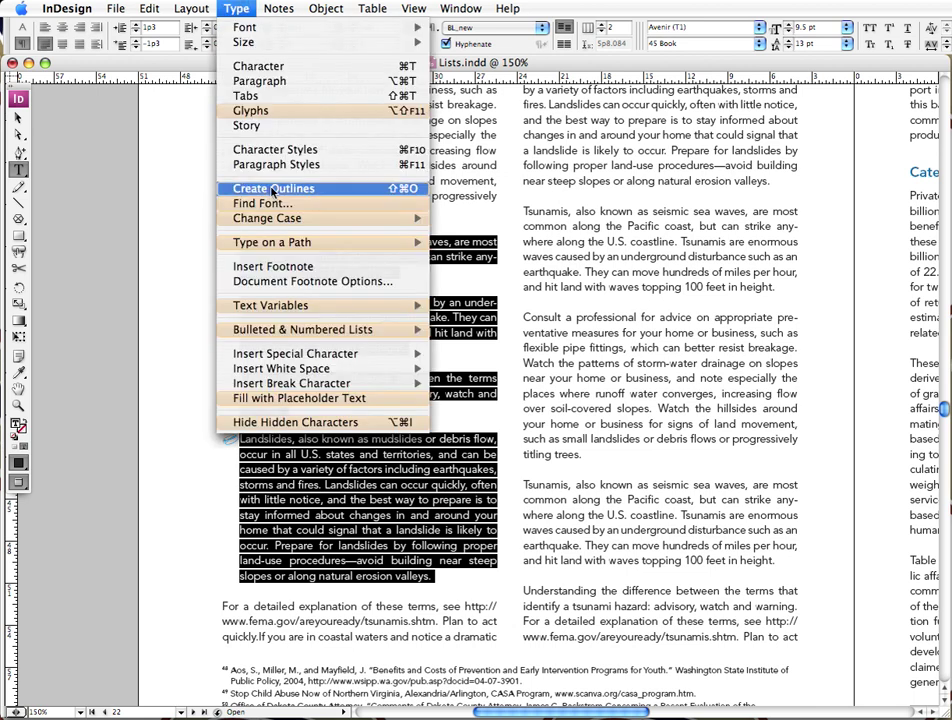
mouse_move(276, 333)
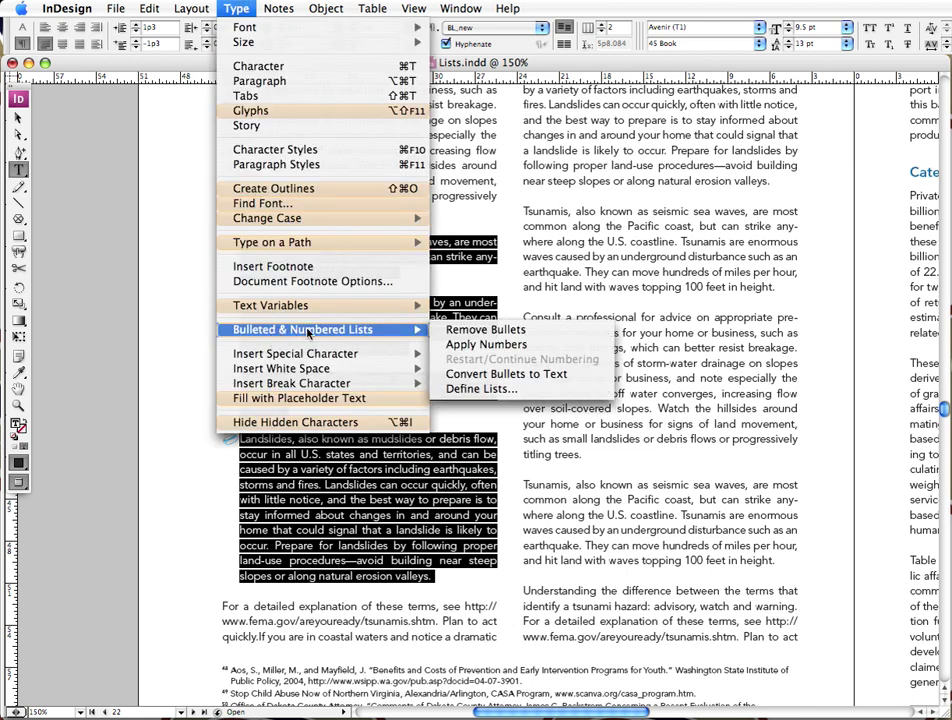
click(537, 374)
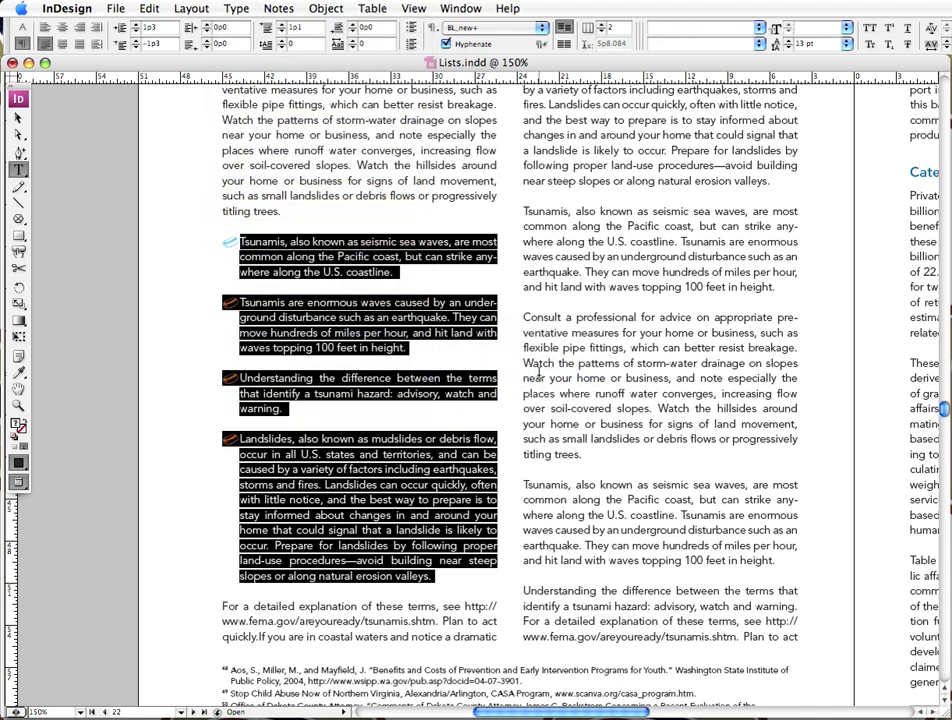
Reselect the four list paragraphs, then leave text editing so the text frame is selected.
click(270, 247)
drag(224, 243, 476, 585)
key(Escape)
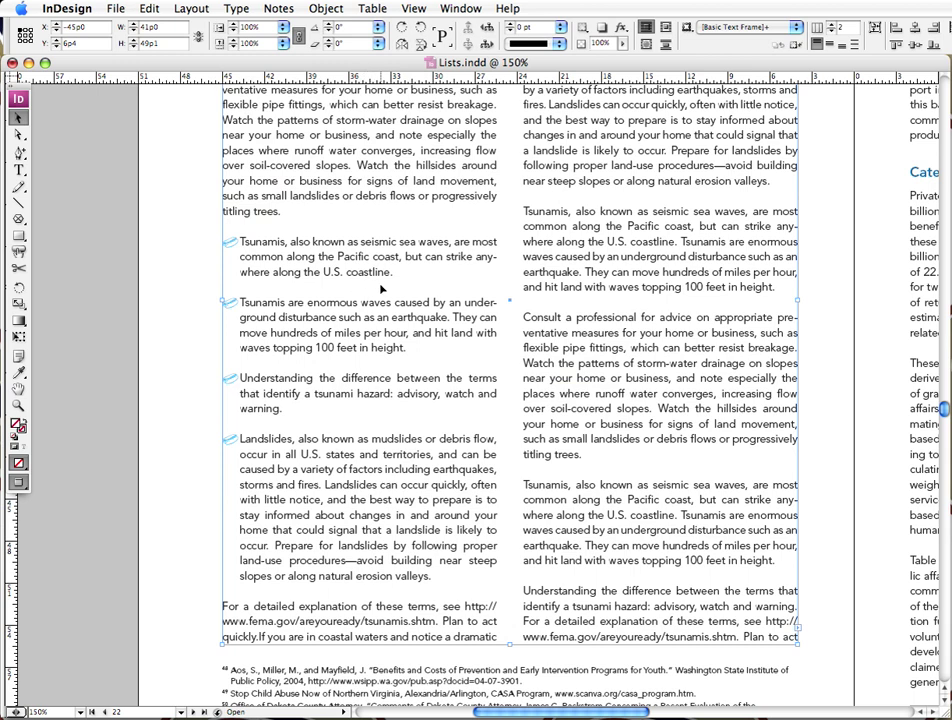